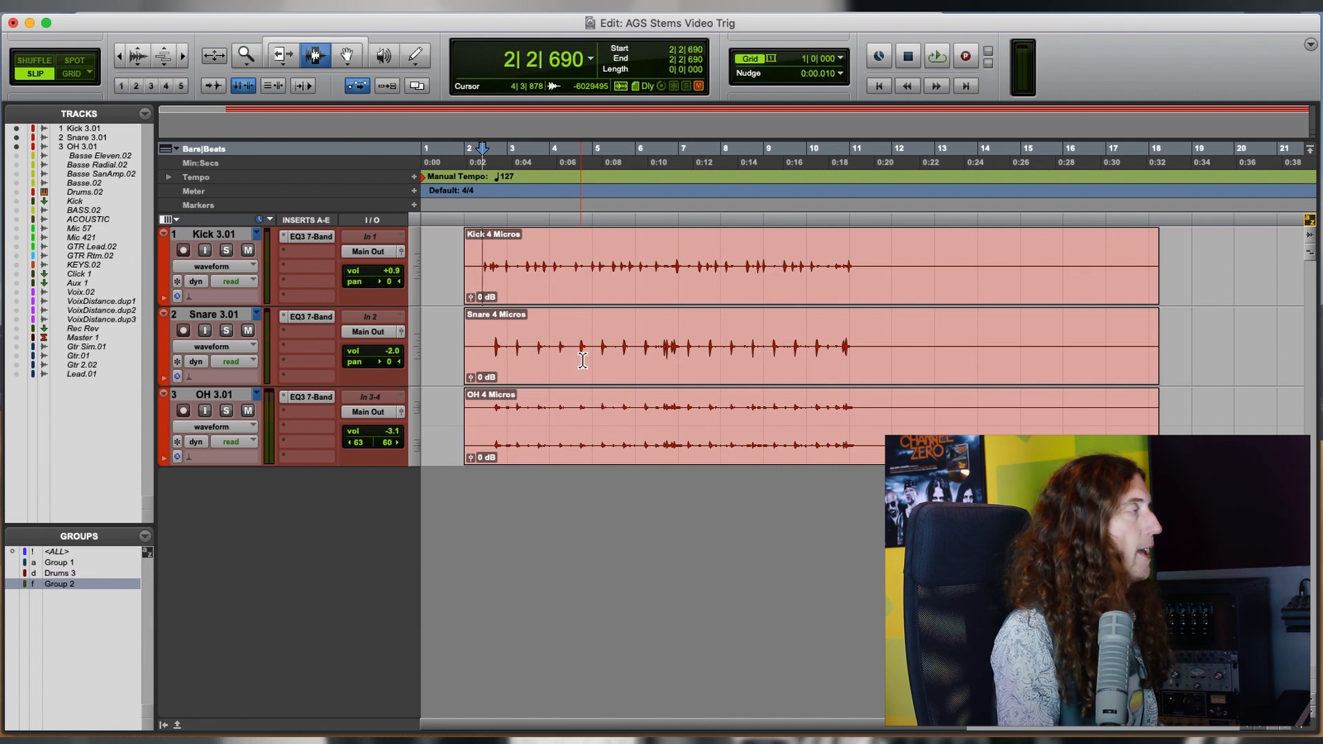
- Play back the drum tracks, switch to the Mix window and solo the Snare 3.01 track for playback
key("space")
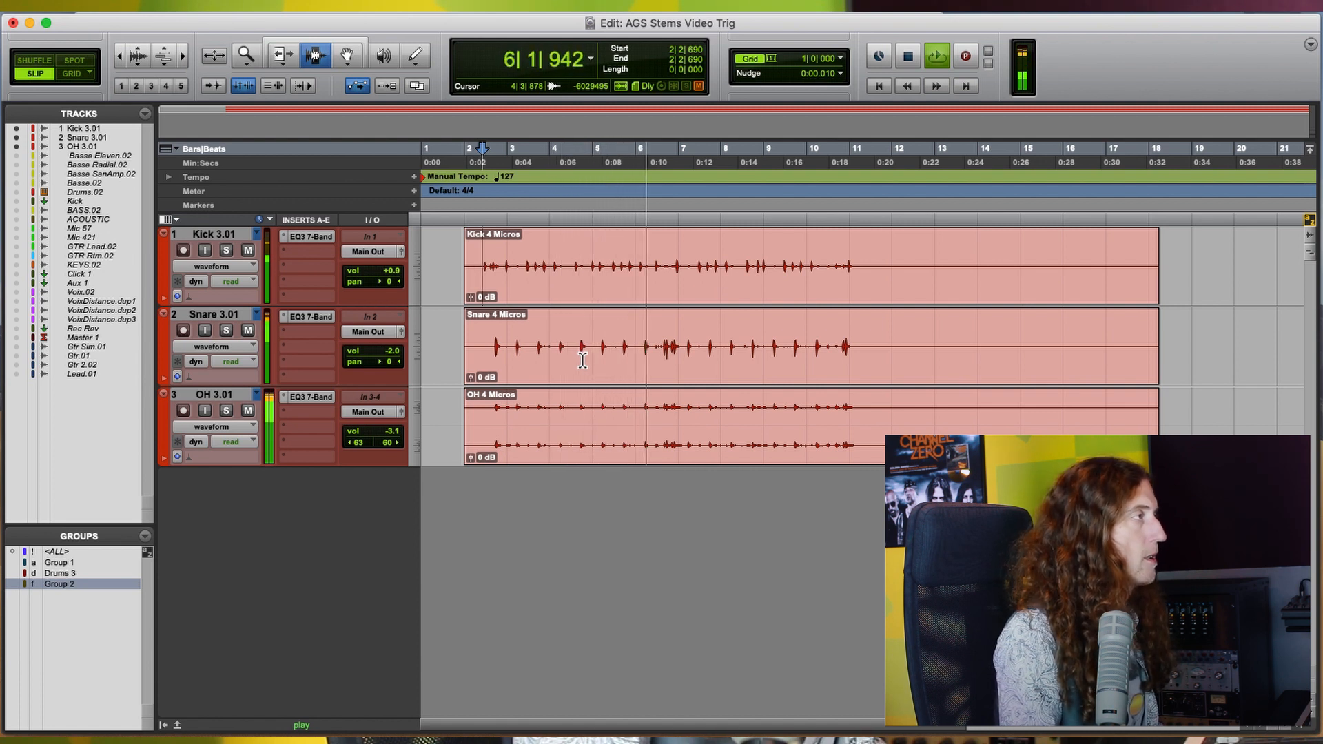
key("space")
key("super+equal")
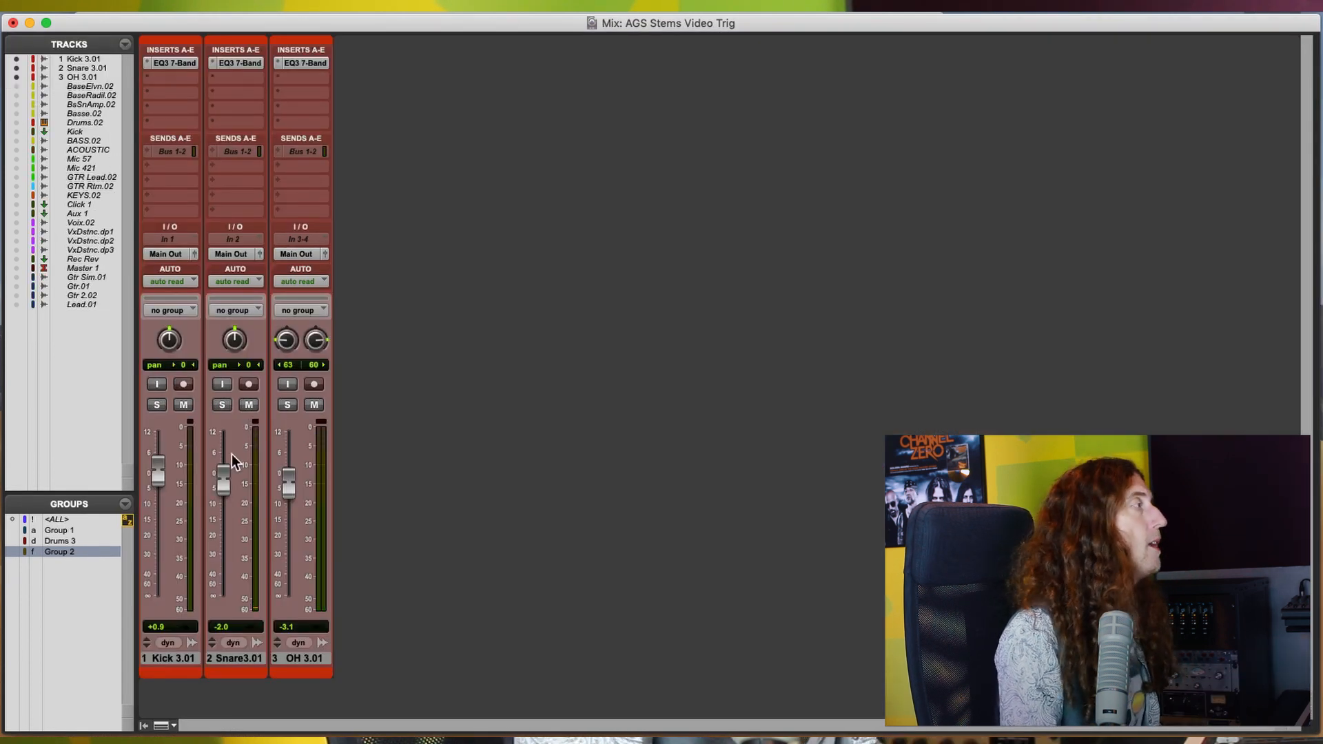
left_click(228, 406)
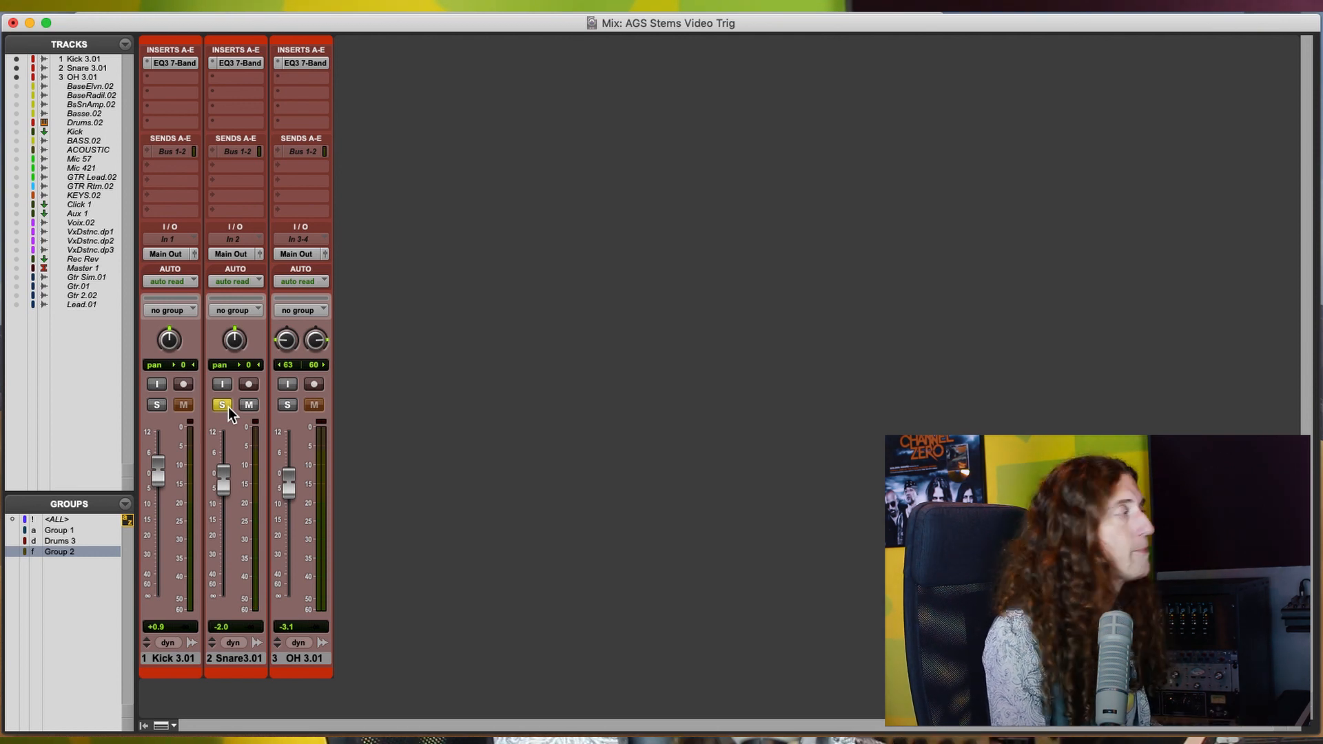
key("space")
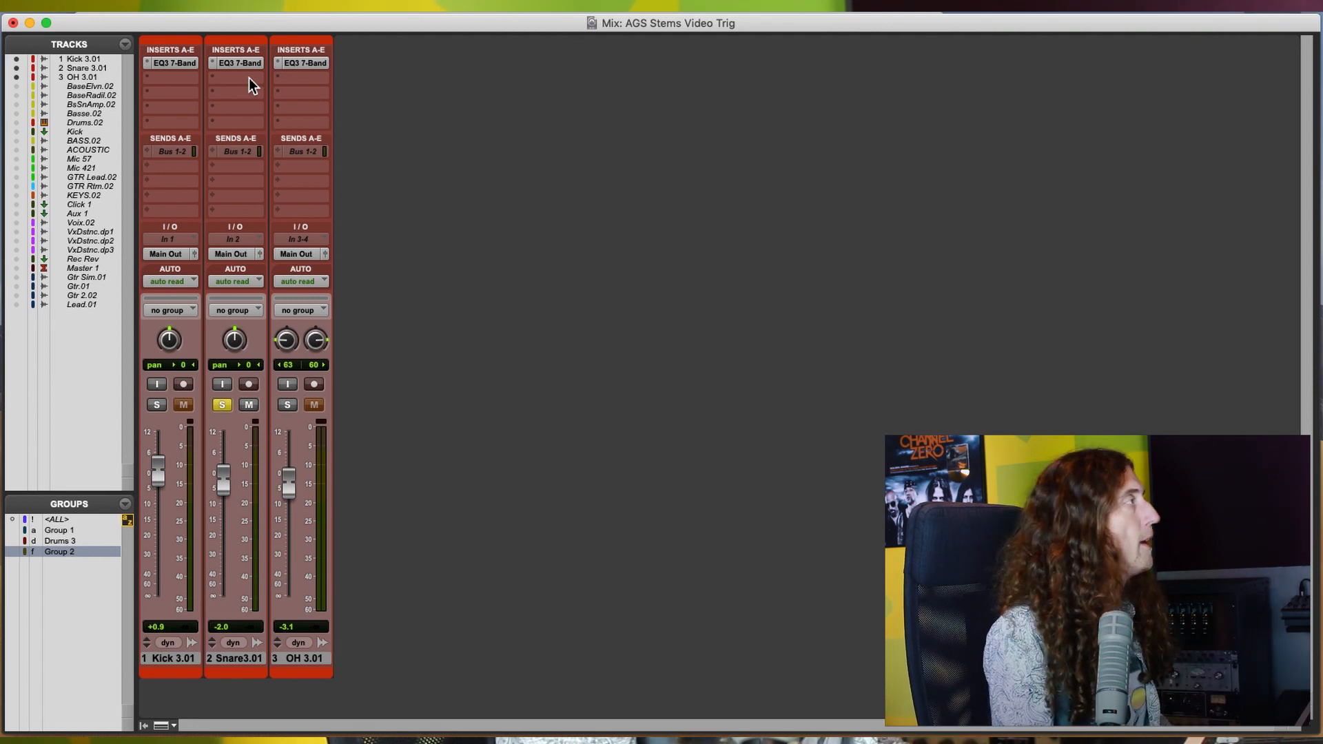
- Insert the Steven Slate Trigger 2 plug-in in the second insert slot of the Snare 3.01 track
left_click(249, 79)
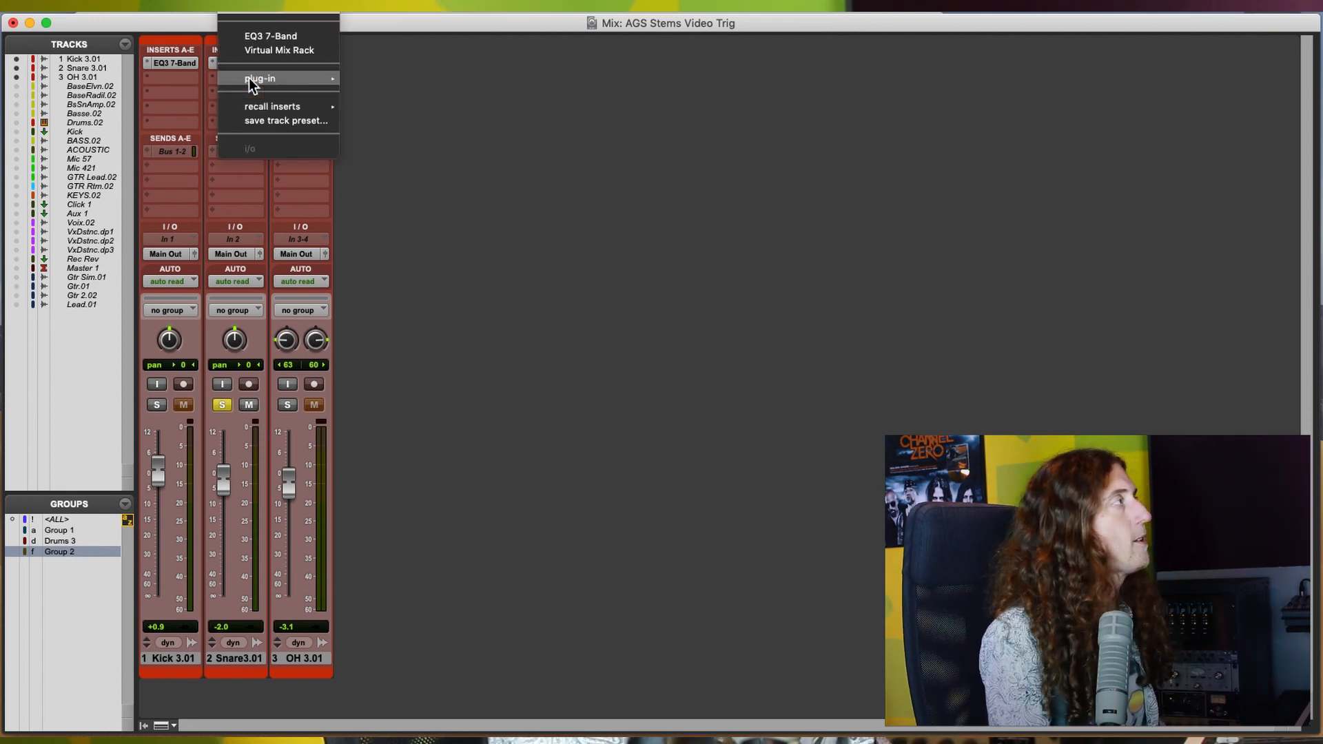
mouse_move(250, 77)
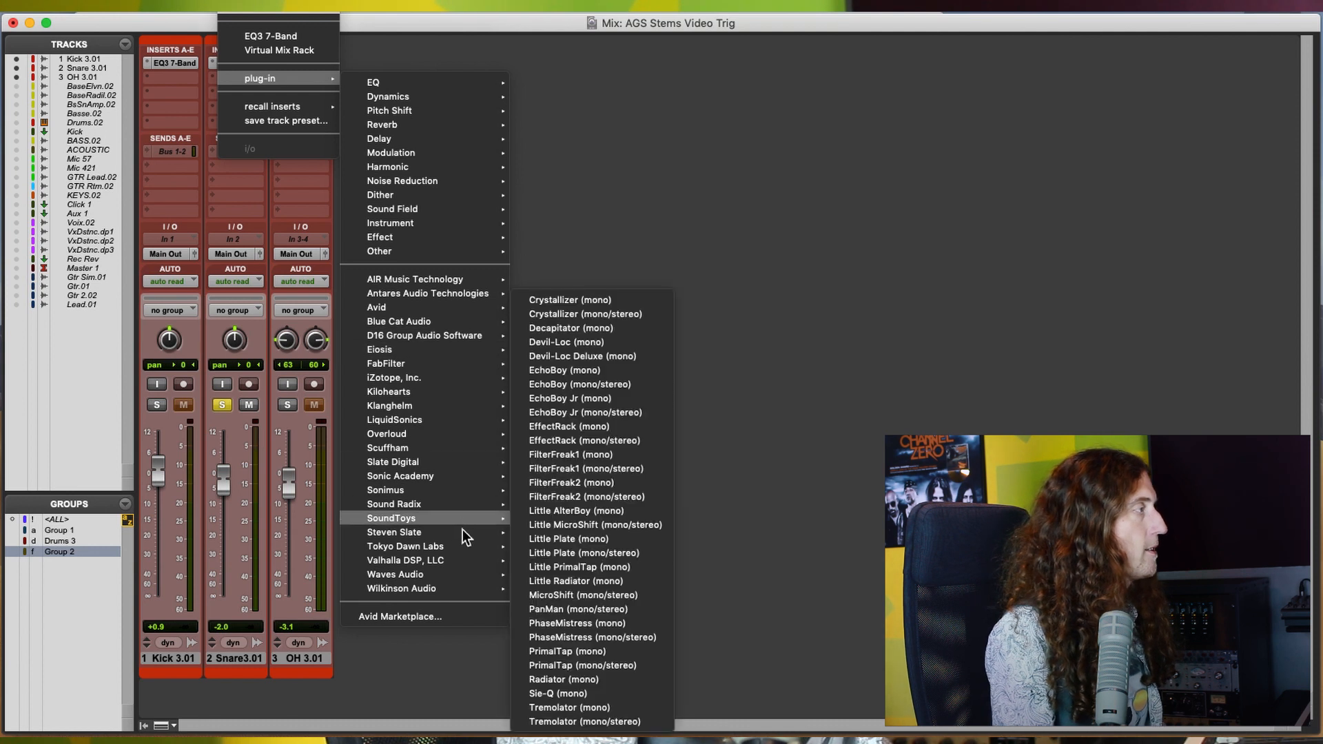
mouse_move(473, 531)
left_click(528, 531)
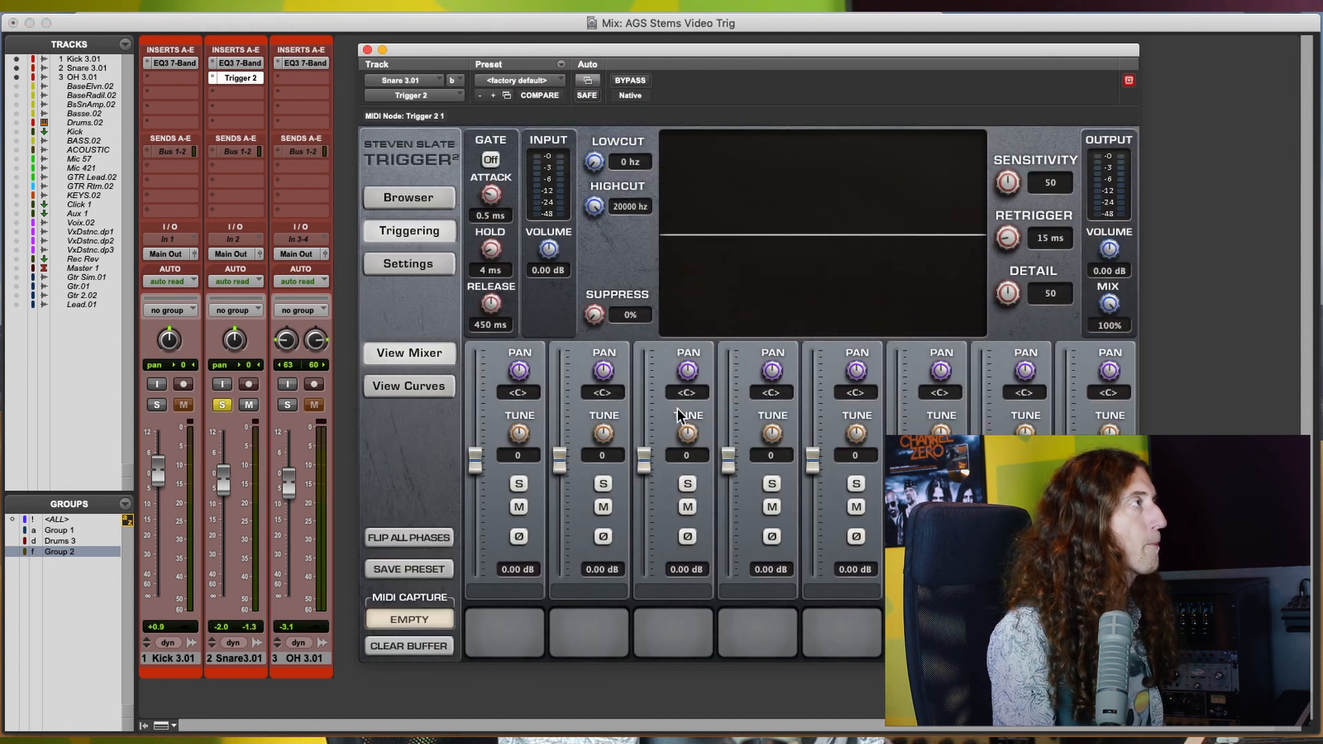
mouse_move(805, 52)
left_mouse_down()
mouse_move(709, 72)
mouse_move(793, 67)
left_mouse_up()
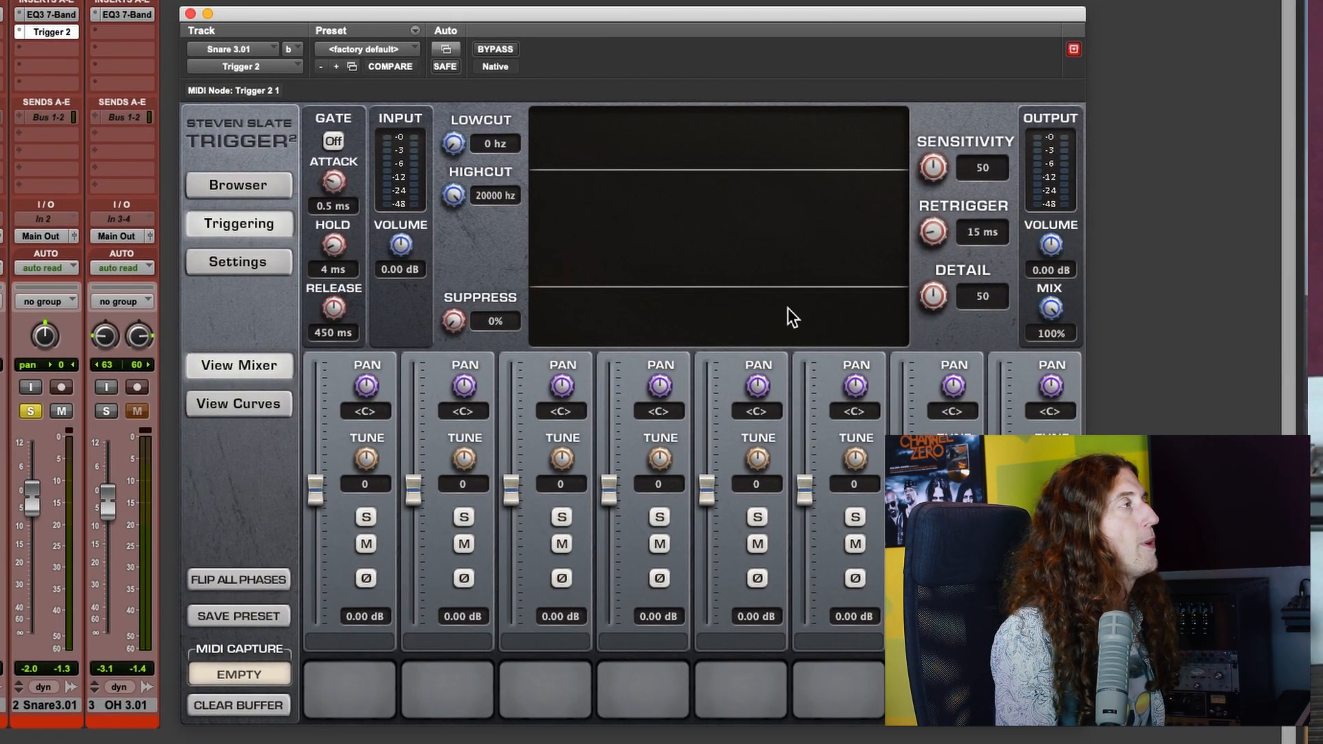
- Play the snare through Trigger 2 and set Detail to 66 and Retrigger to 46 ms
key("space")
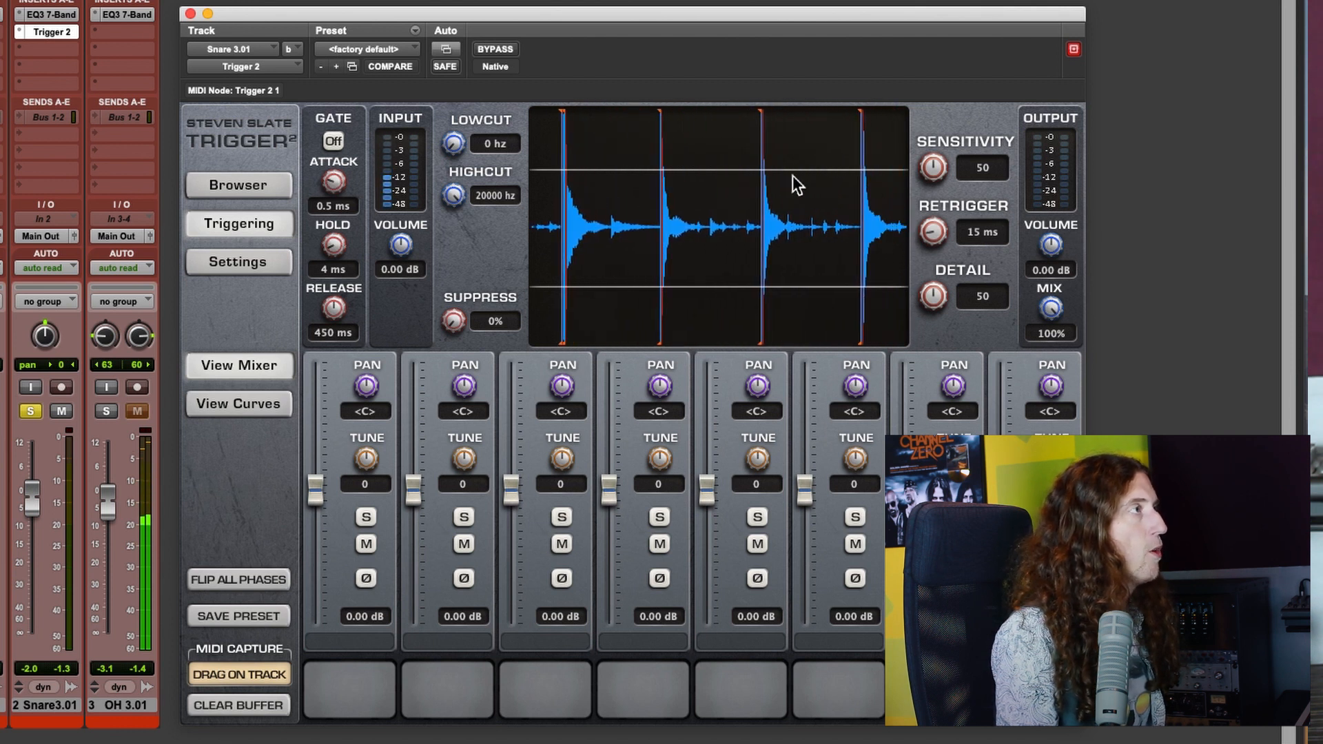
left_click_drag(933, 293, 936, 246)
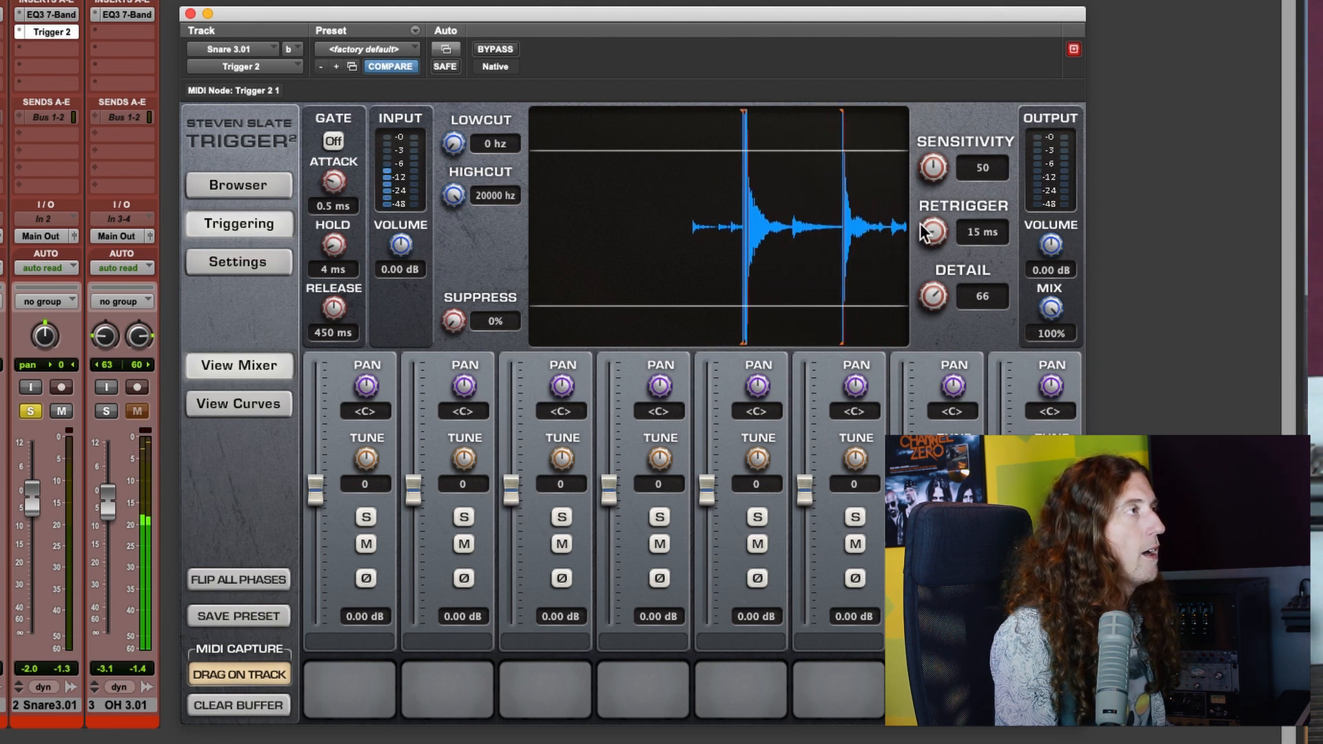
left_click_drag(961, 233, 970, 153)
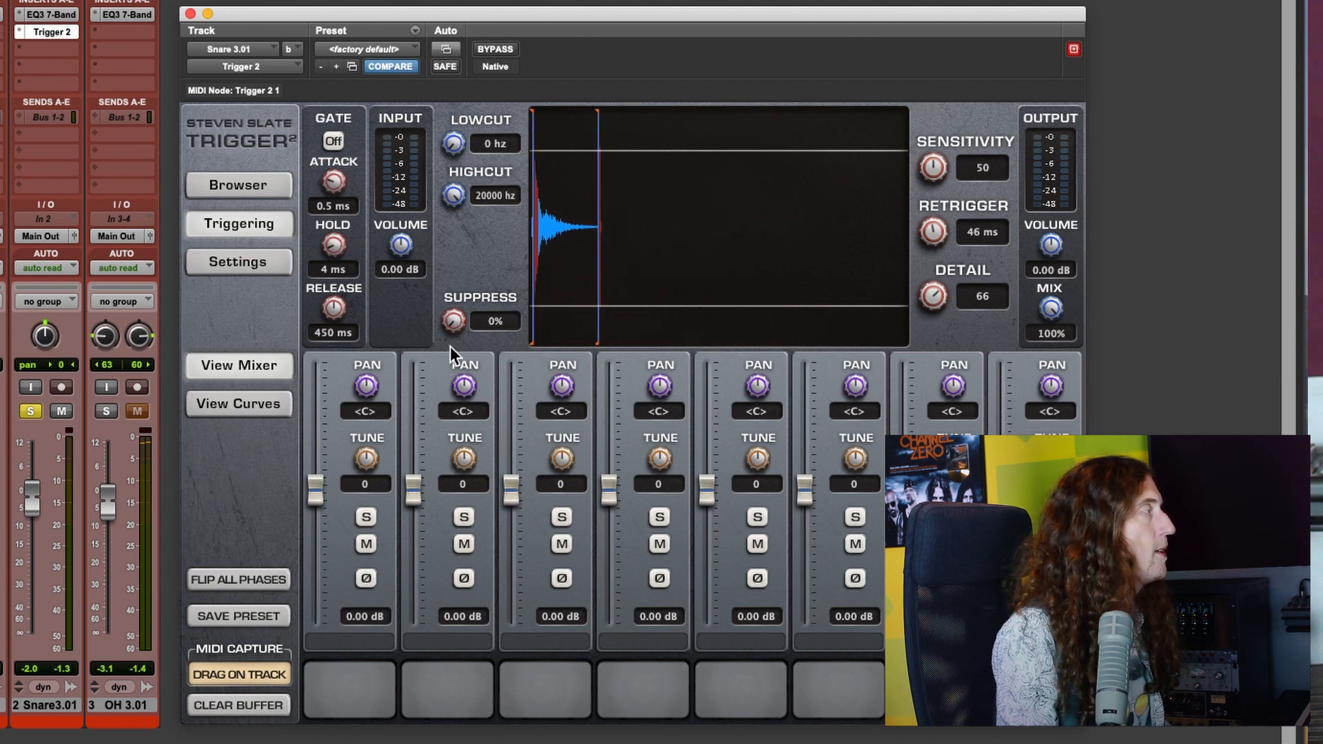
- Audition the Kick Snare samples, load The Snare.wav and STURGIS SN.wav into the first two slots and return to the triggering view
left_click(265, 193)
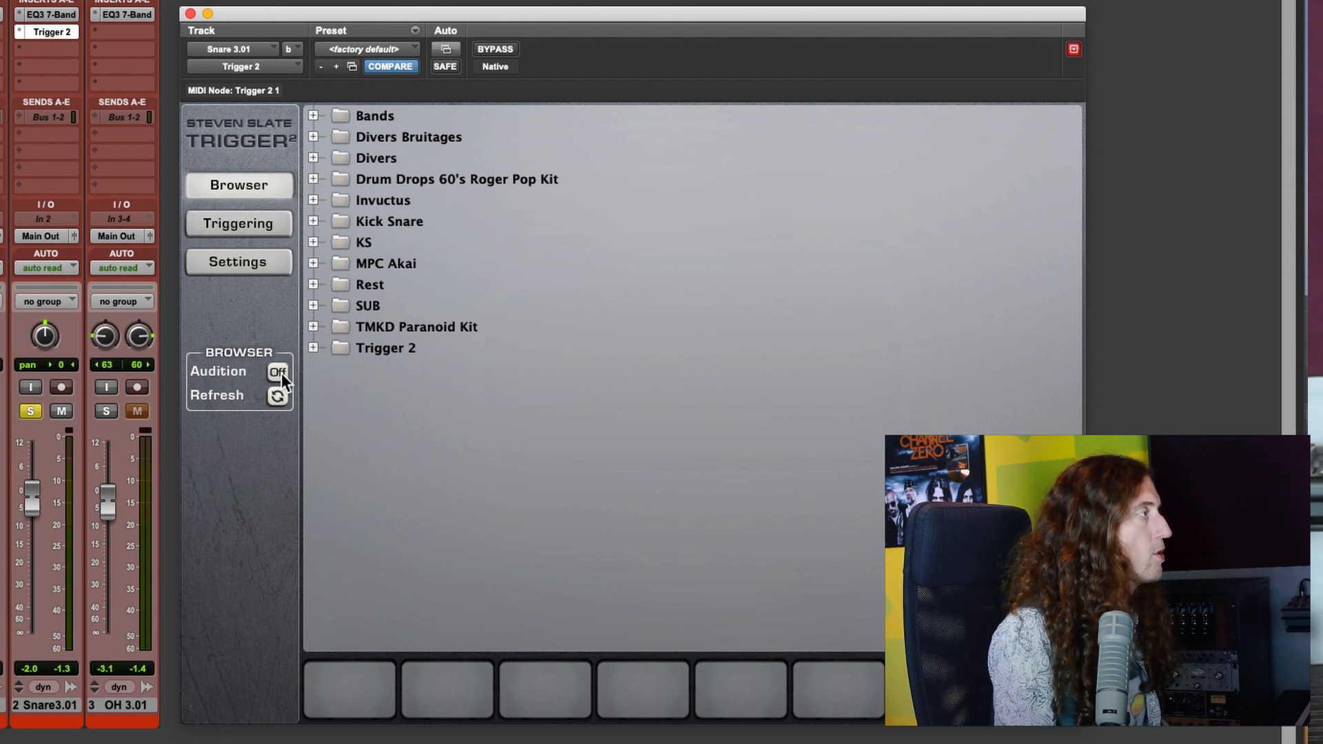
left_click(314, 221)
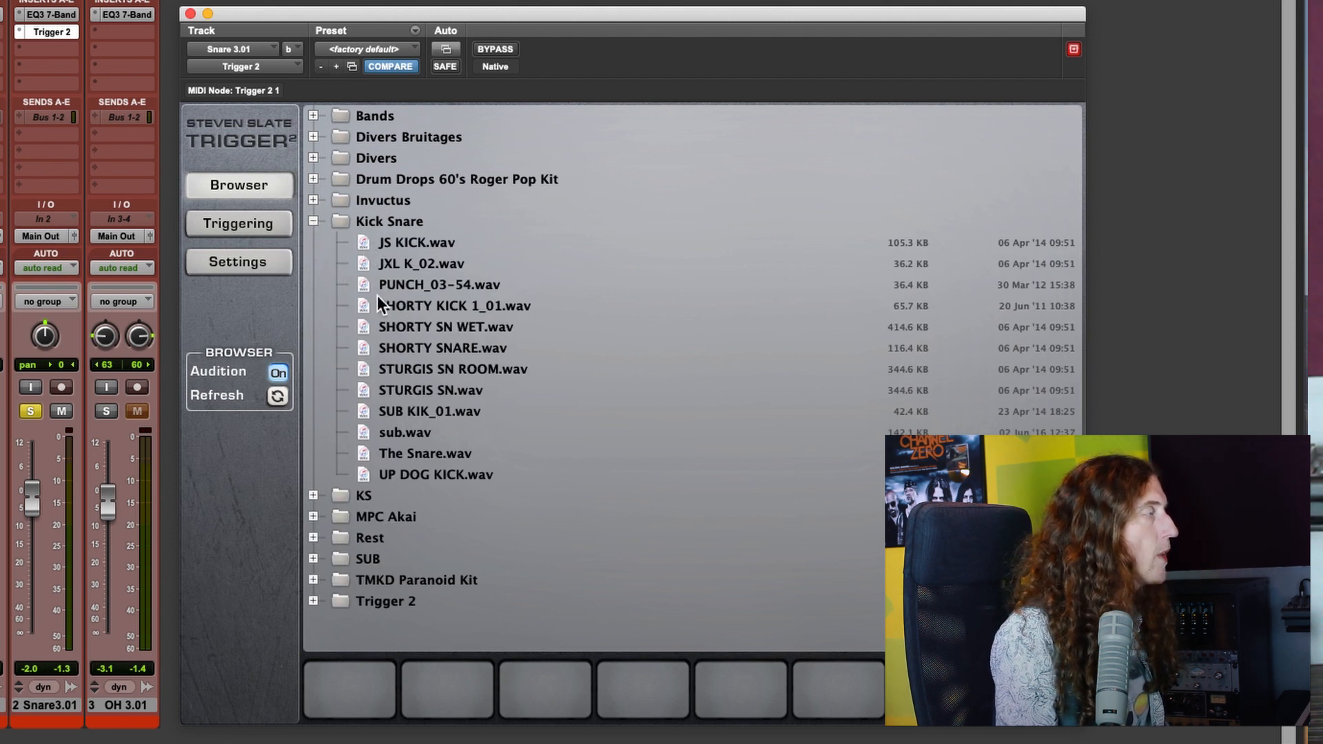
left_click(402, 390)
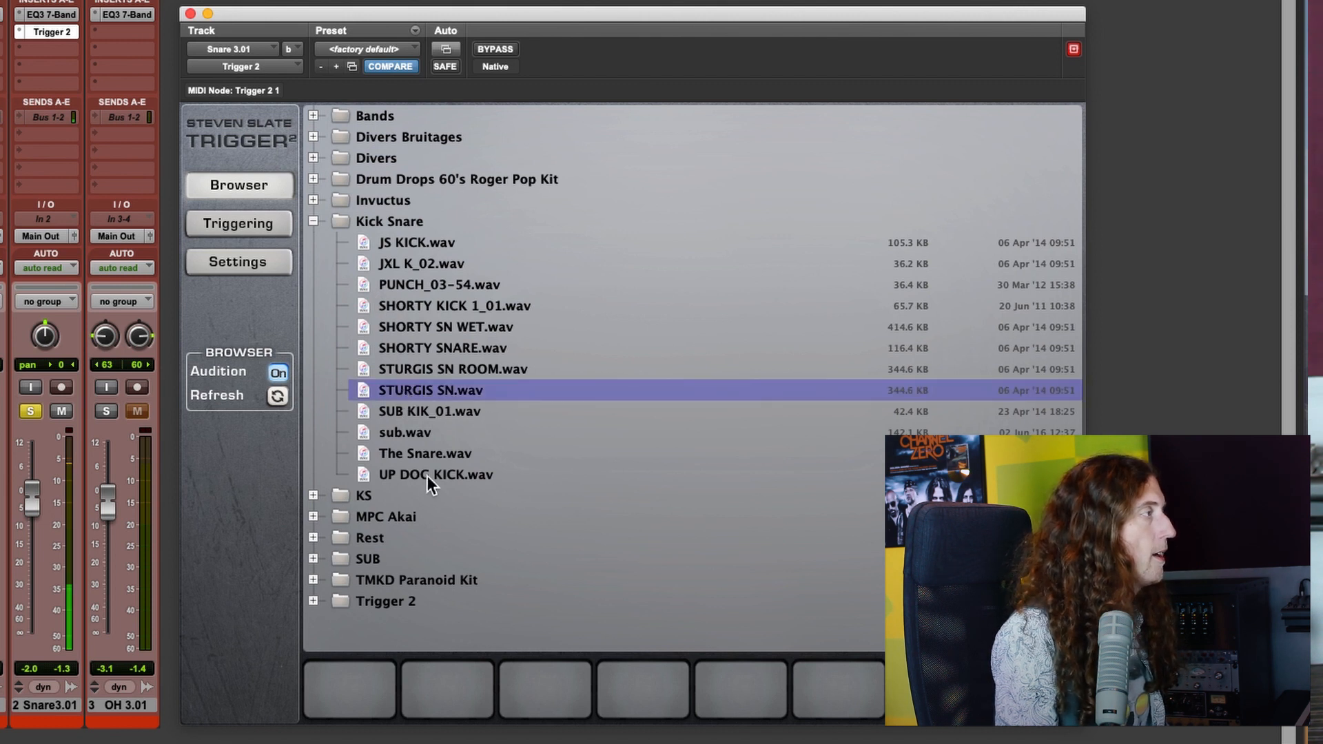
left_click(423, 455)
left_click_drag(423, 455, 382, 681)
left_click_drag(426, 390, 465, 682)
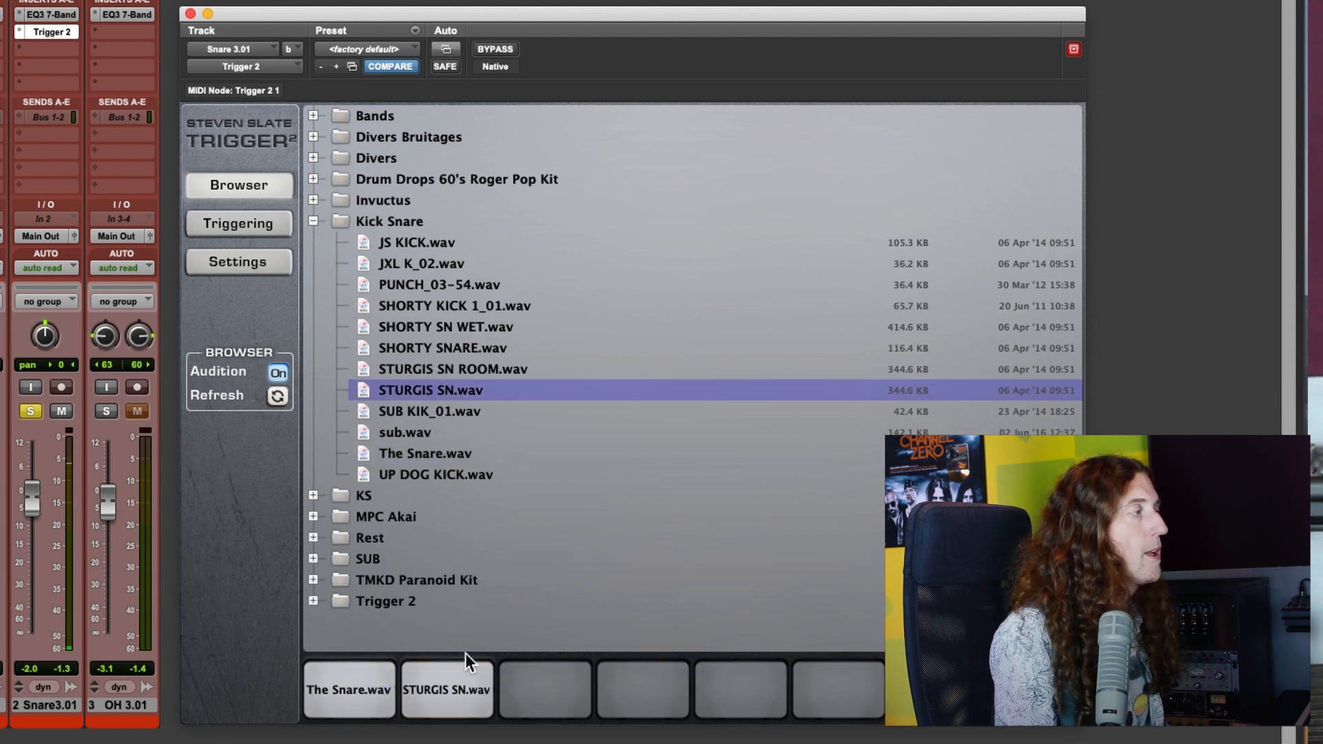
left_click(265, 230)
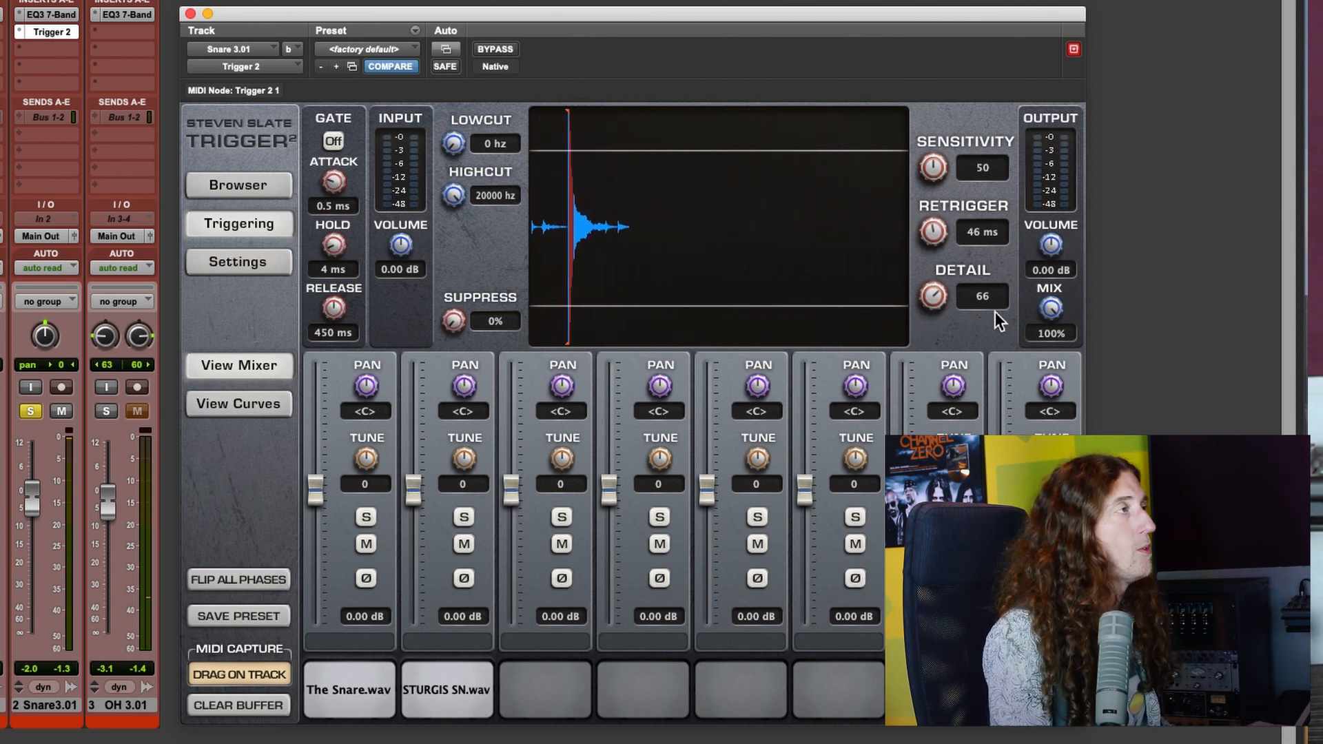
- Compare the original and triggered snare with Mix at 0% and 100%, and set Mix to 37% during playback
left_click_drag(1051, 308, 1047, 345)
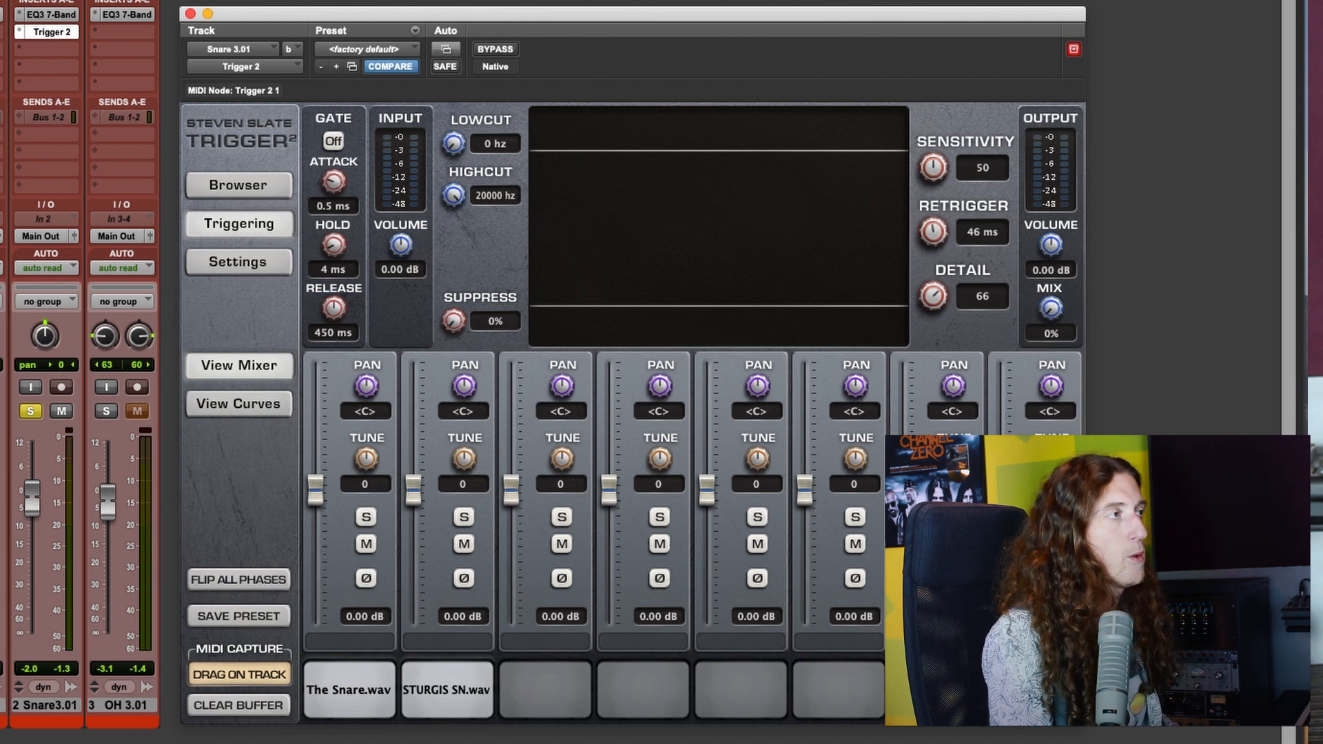
left_click(1056, 309, "alt")
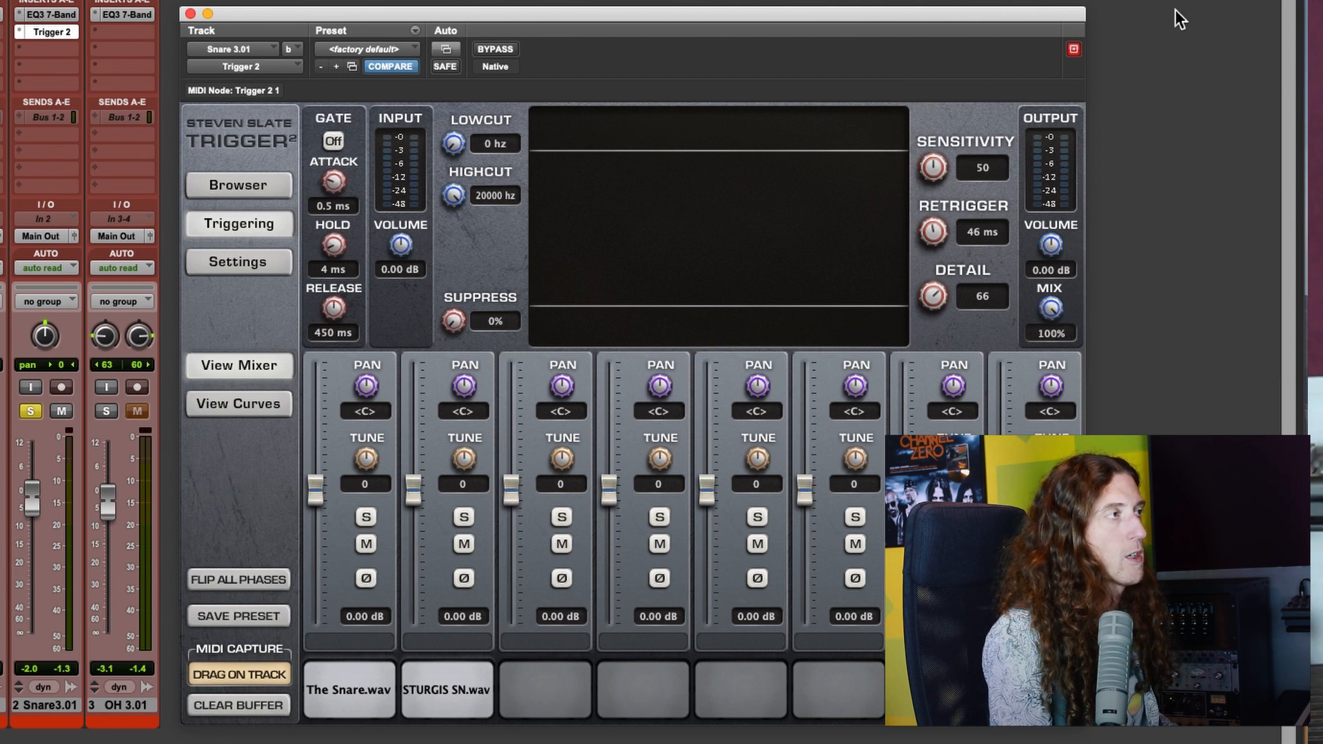
key("space")
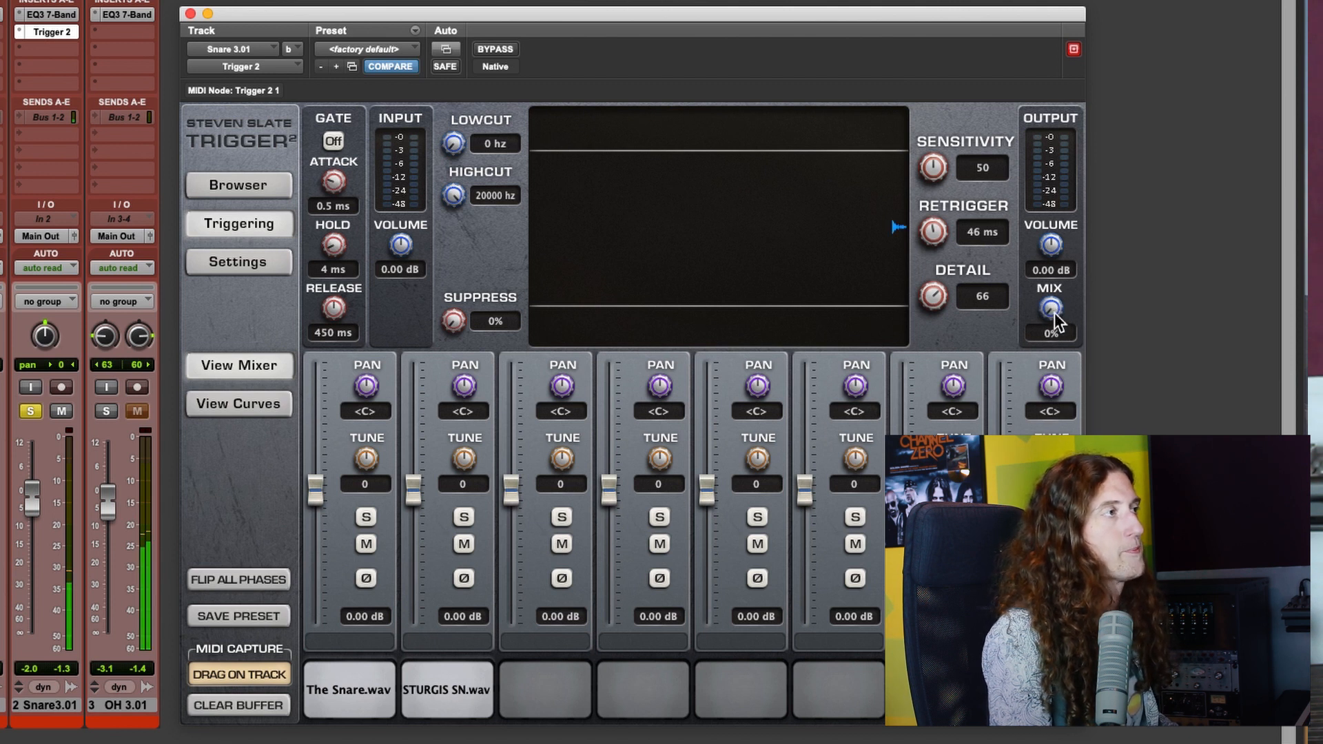
left_click_drag(1054, 315, 1086, 223)
key("space")
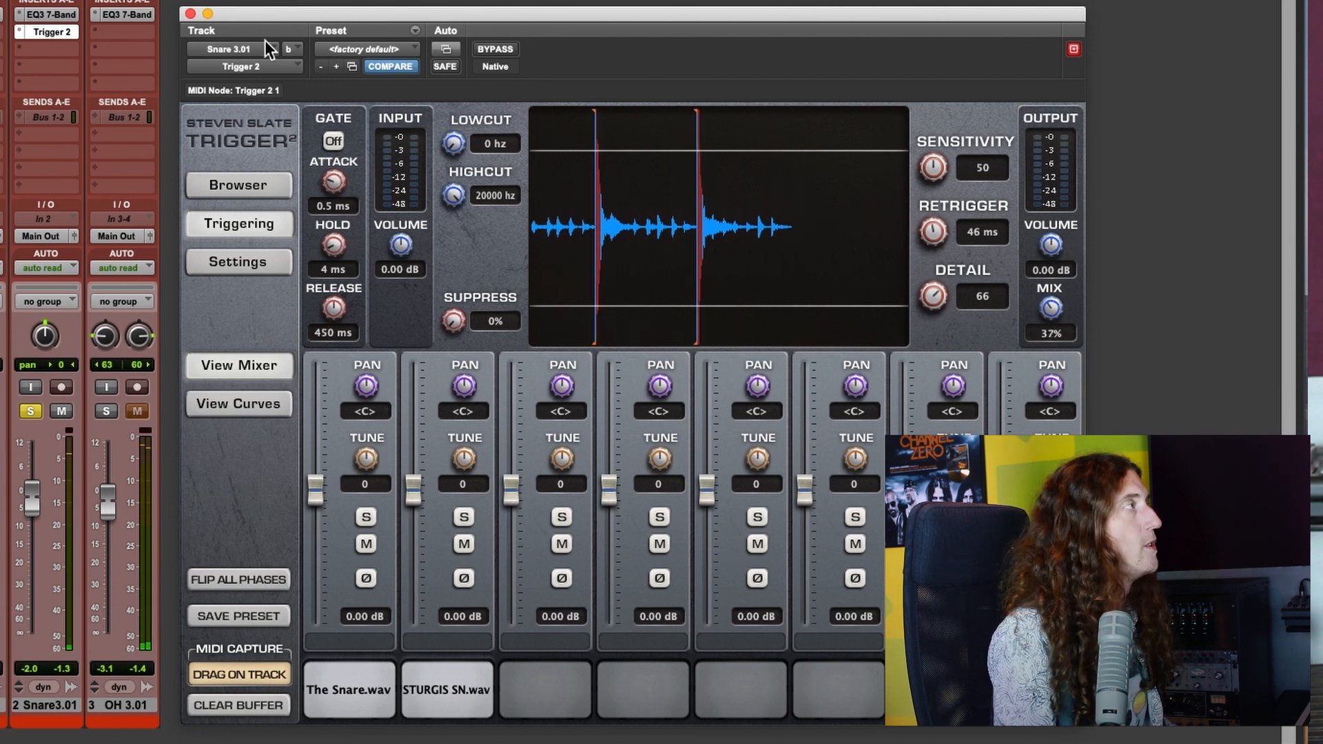
- Add a send on the Snare 3.01 track to a new mono Aux Input track named Trig SN
left_click_drag(267, 15, 357, 4)
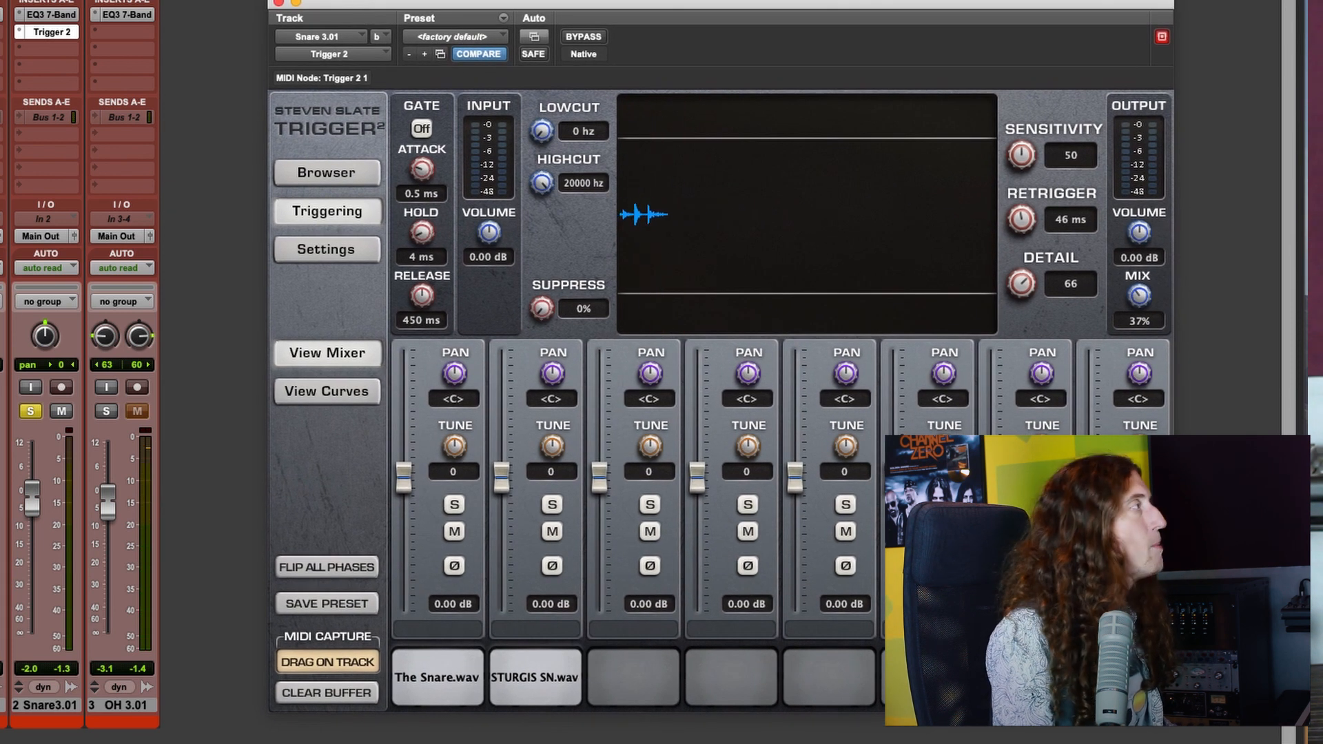
left_click(59, 138)
left_click(76, 250)
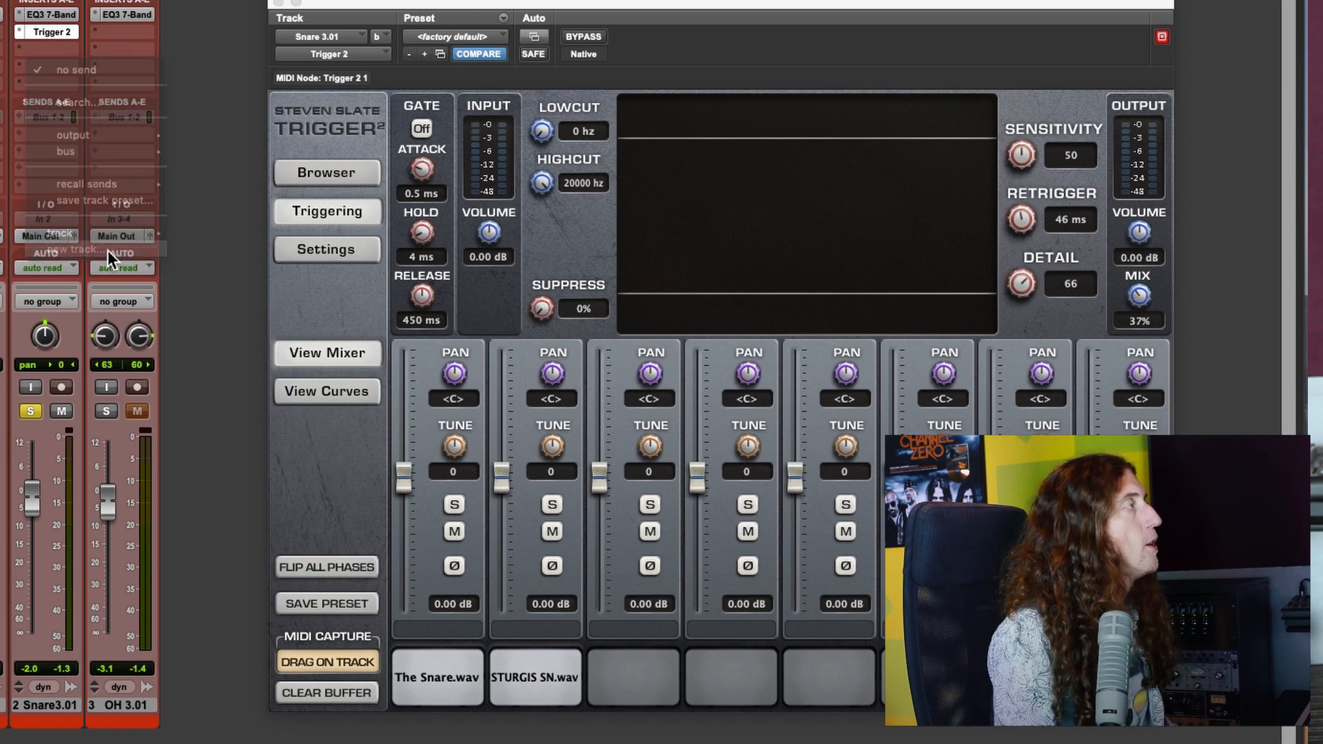
type("Trig ")
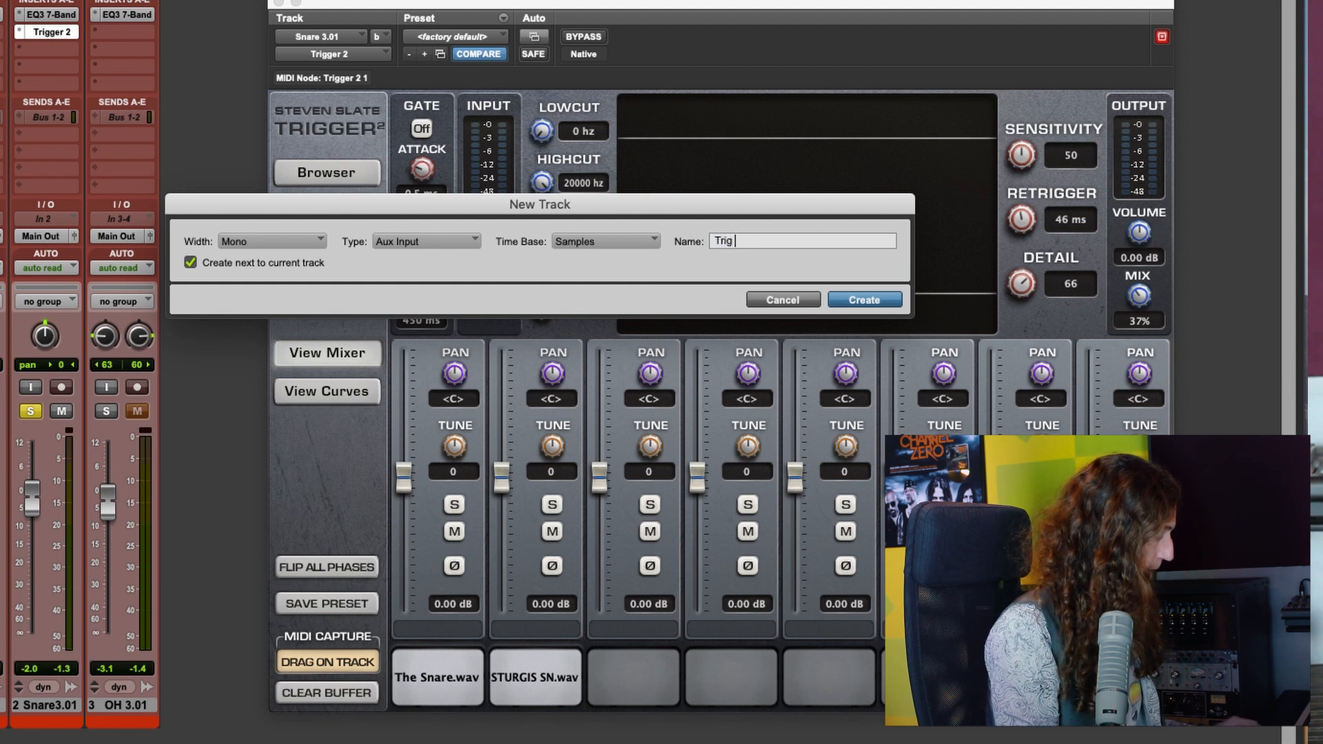
type("SN")
key("Return")
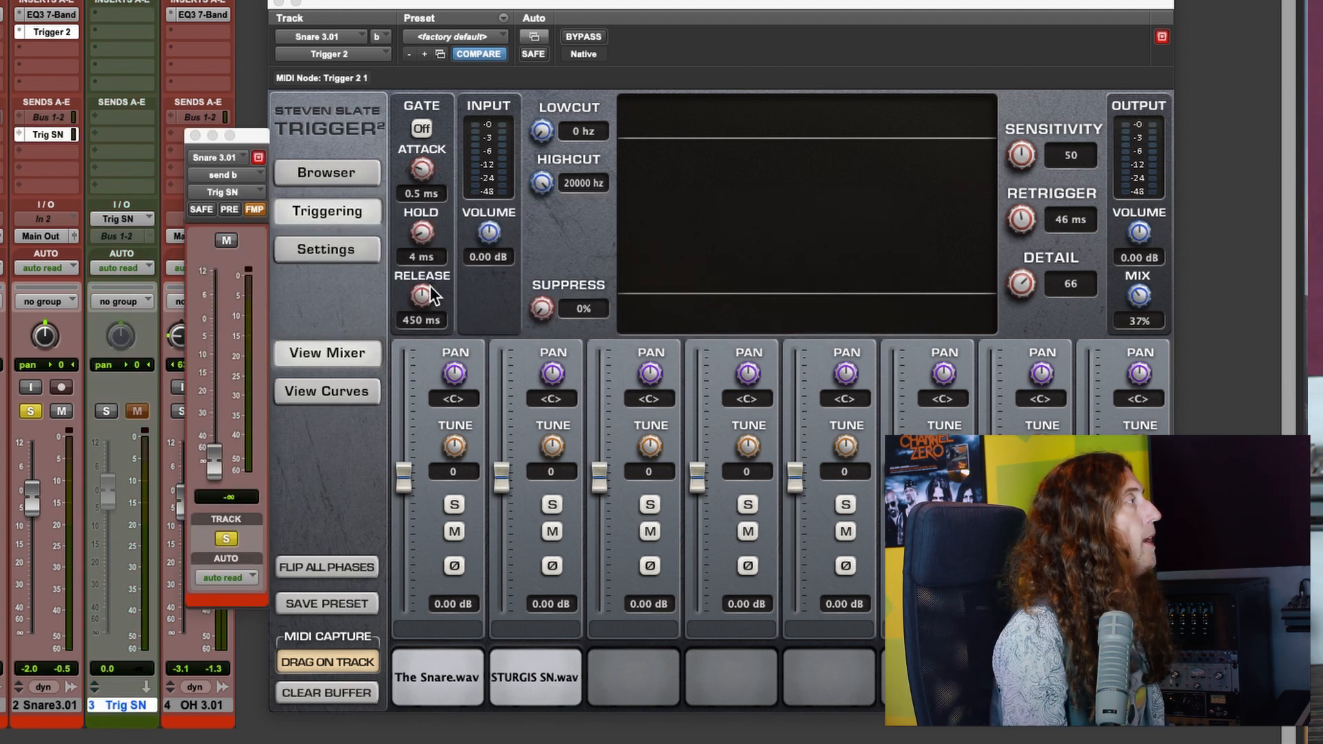
- Make the Trig SN send pre-fader and reset its level to the default
left_click(229, 209)
left_click(216, 449, "alt")
left_click(196, 136)
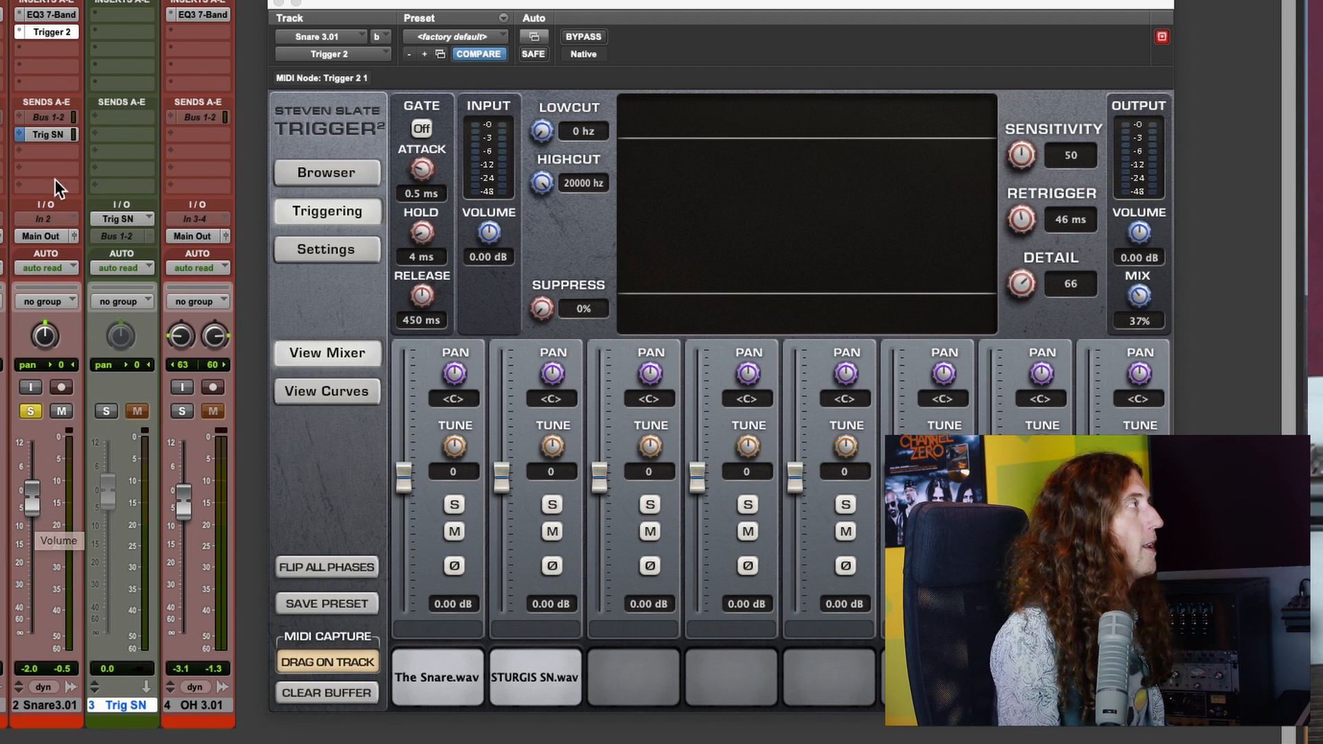
- Move Trigger 2 from the Snare 3.01 track to the Trig SN track and route Trig SN to Main Out
left_click_drag(126, 18, 126, 18)
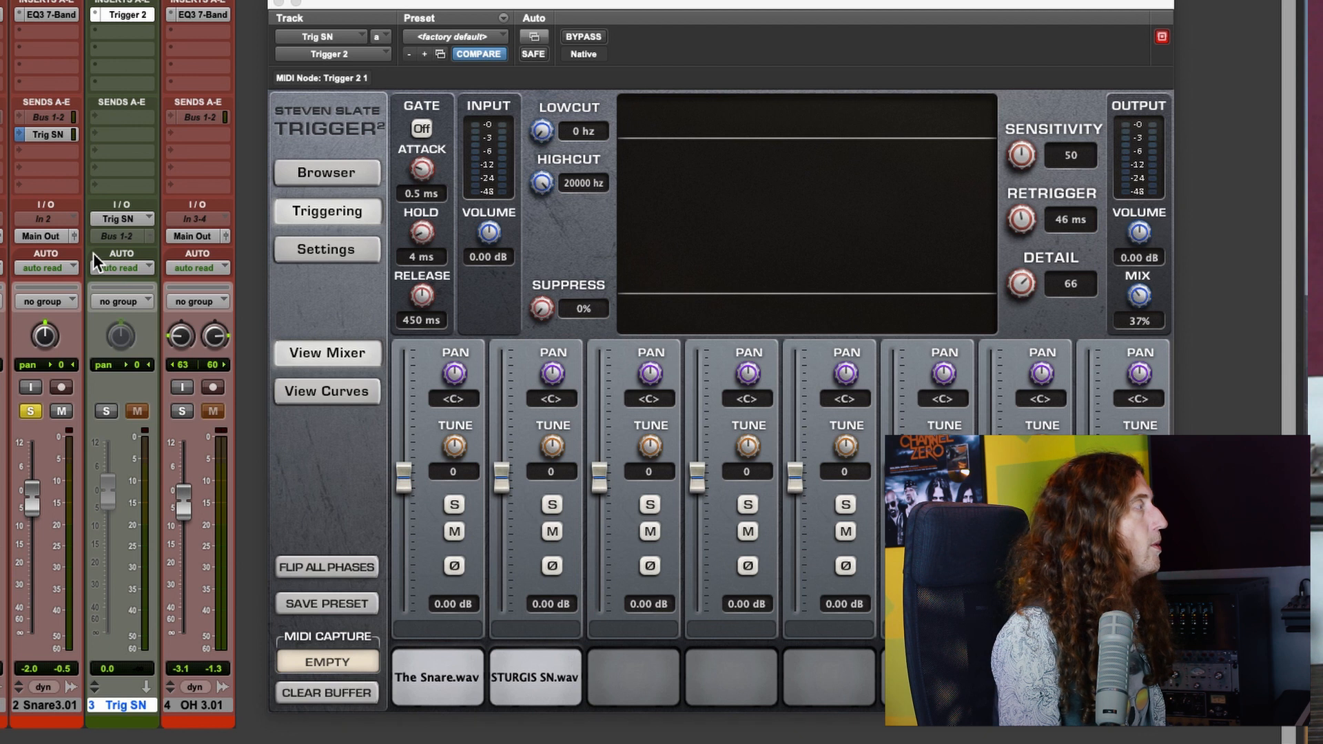
left_click(113, 238)
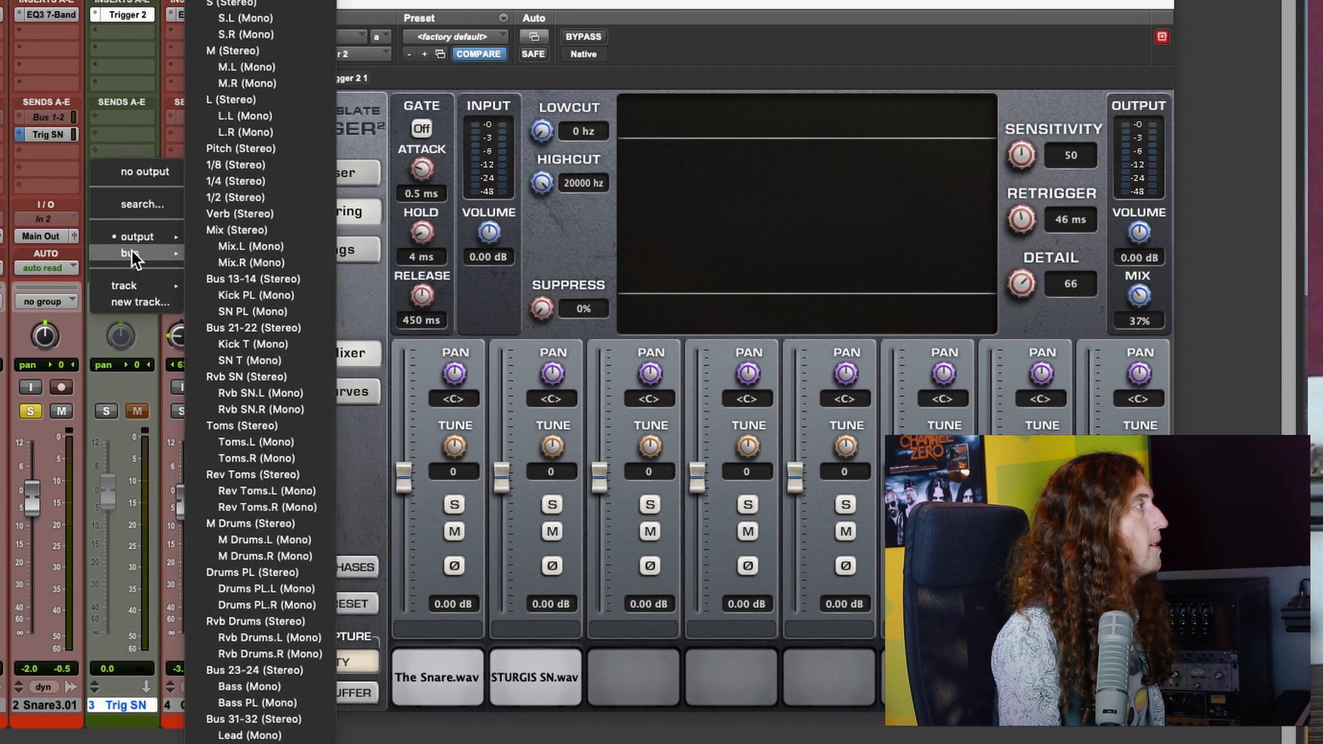
left_click(230, 295)
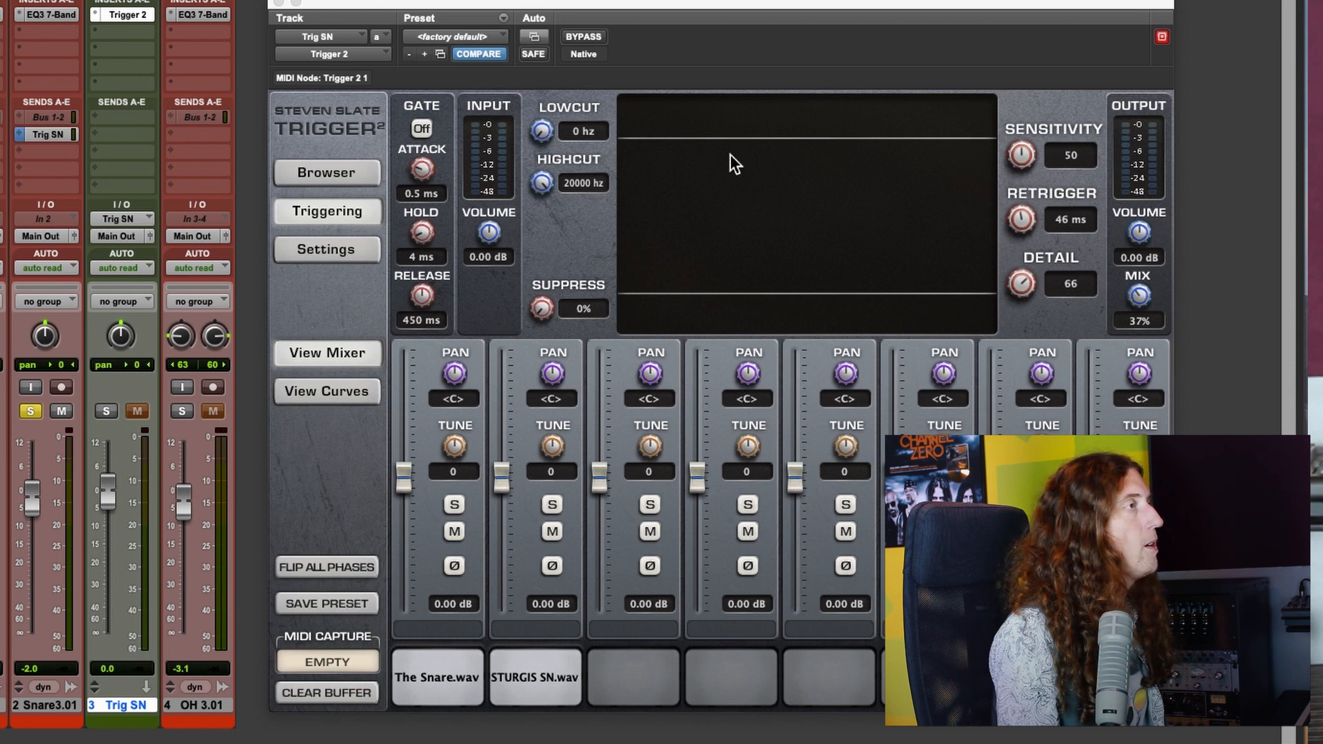
- Set Trigger 2's Mix to 100% and balance the soloed Trig SN fader against the snare at -7.6 dB during playback
left_click_drag(1130, 303, 1209, 153)
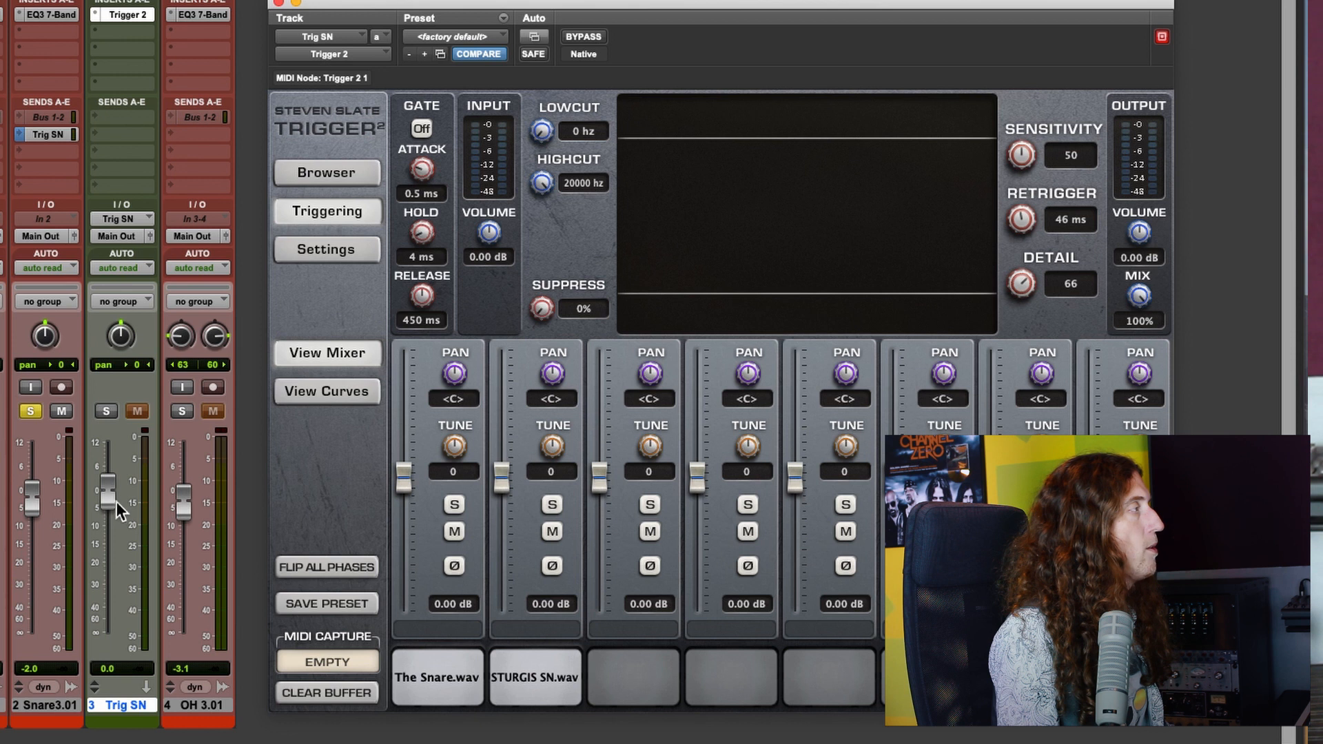
left_click(106, 412)
left_click_drag(105, 483, 105, 510)
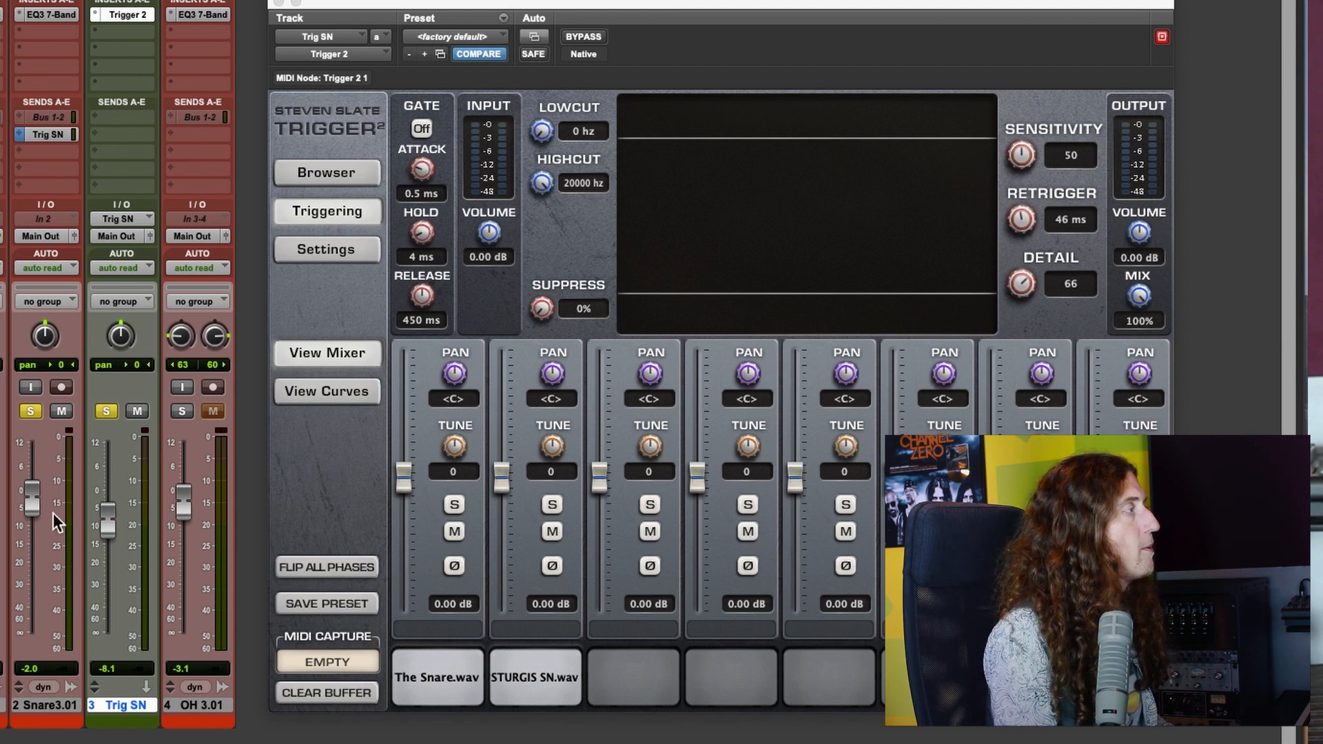
key("space")
mouse_move(117, 522)
left_mouse_down()
mouse_move(117, 659)
mouse_move(113, 522)
left_mouse_up()
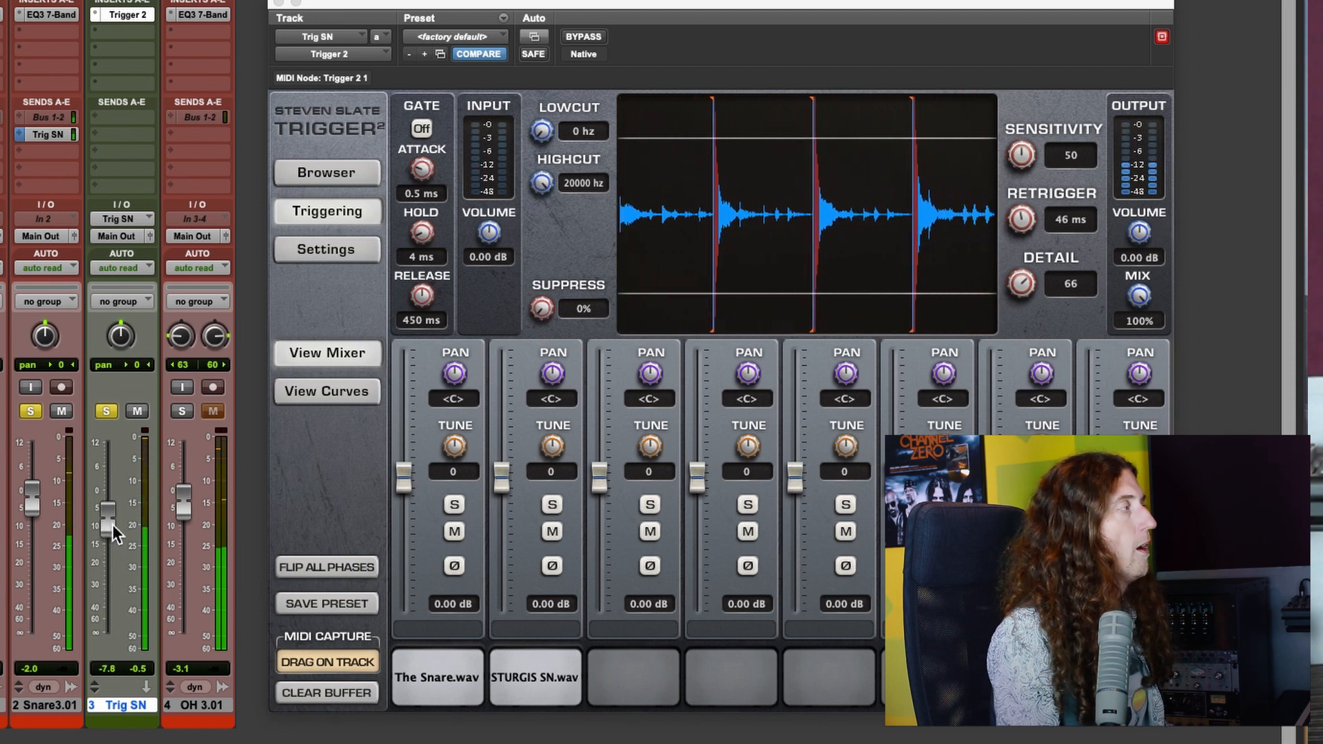
key("space")
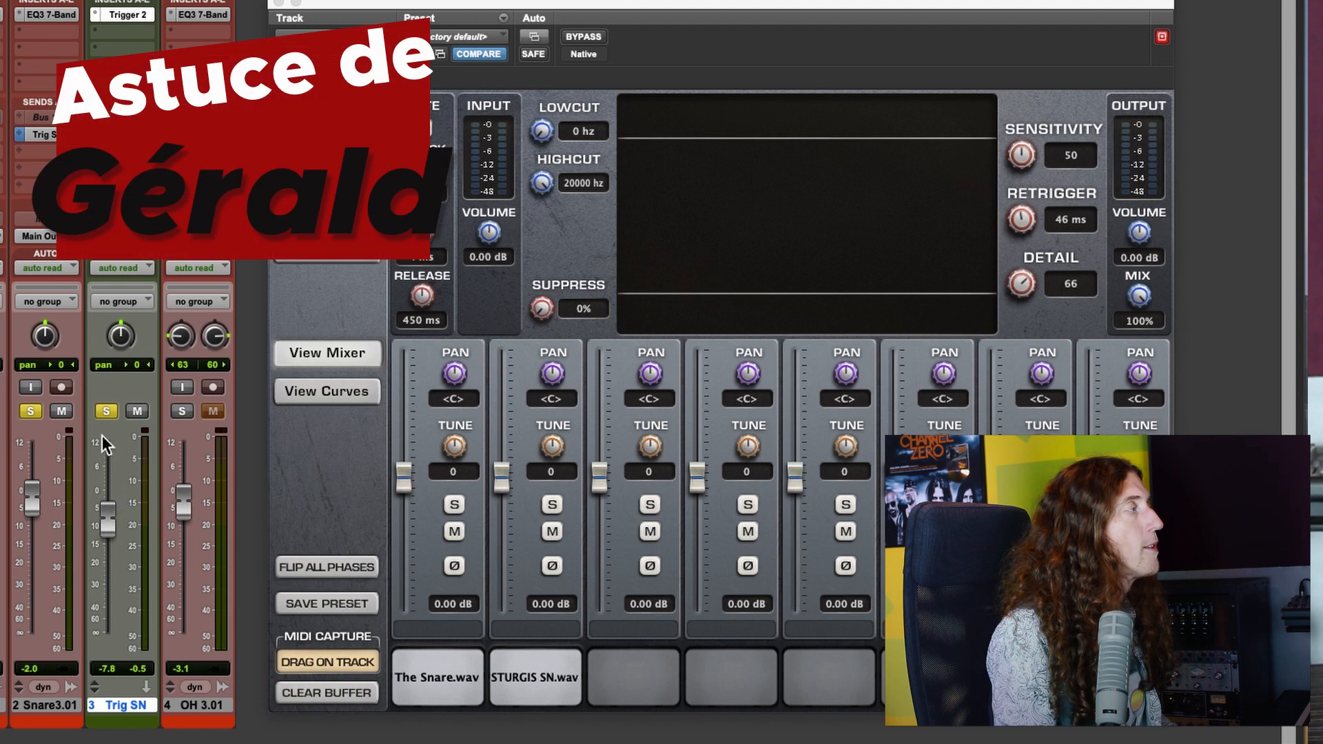
- Mute the Snare 3.01 track and insert a mono/stereo D-Verb after Trigger 2 on the Trig SN track
left_click(61, 411)
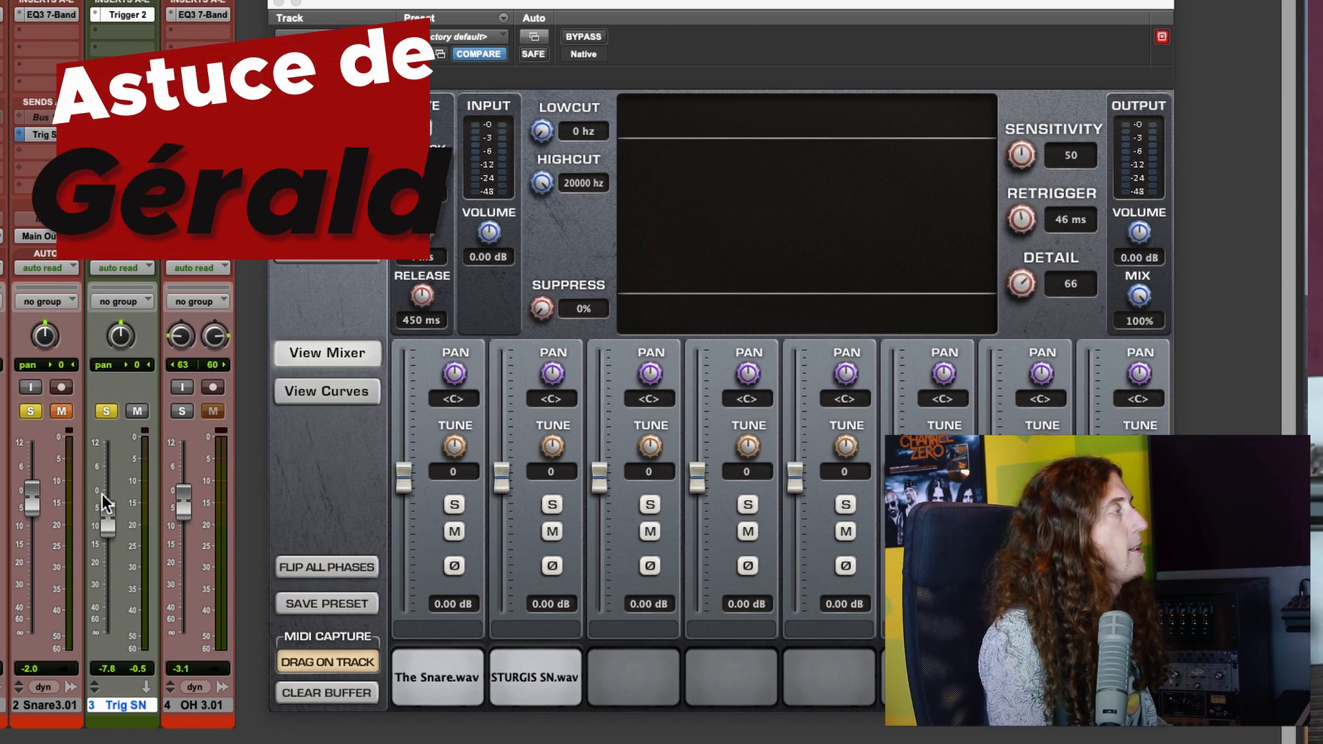
left_click(143, 32)
mouse_move(149, 33)
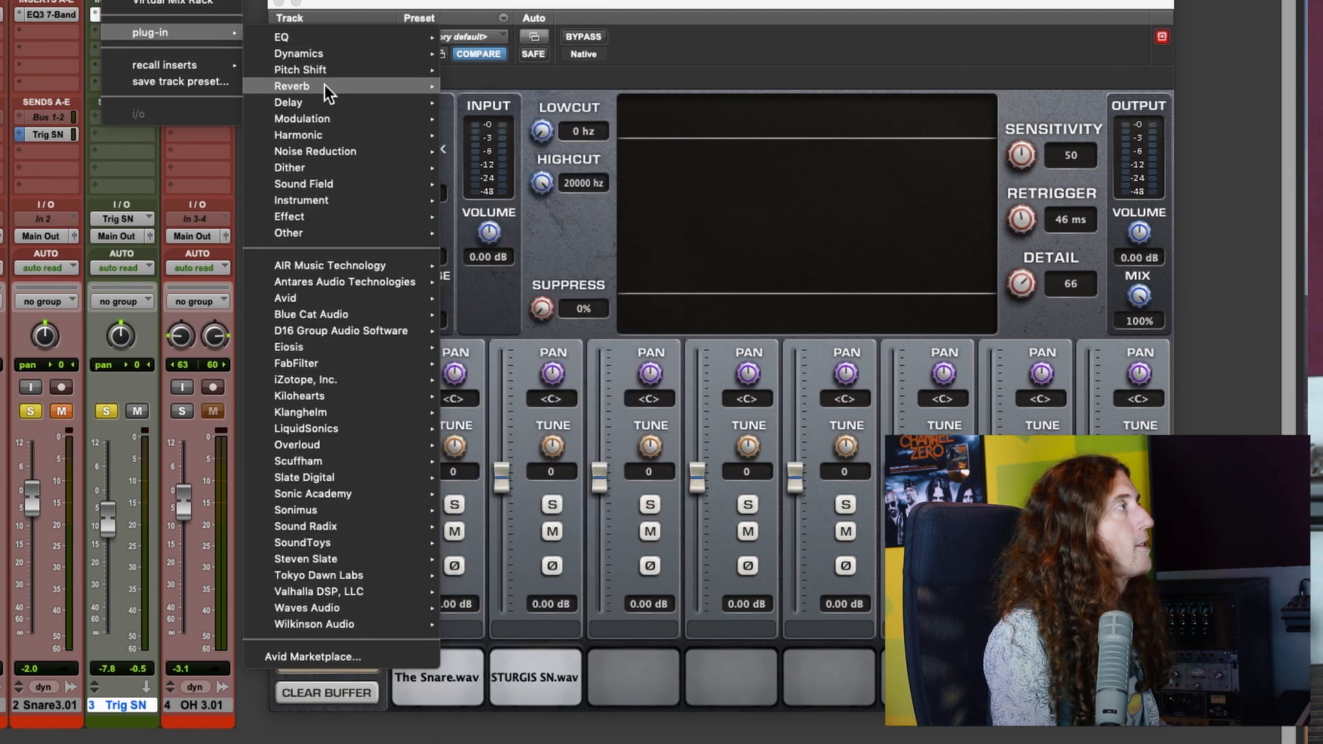
mouse_move(325, 85)
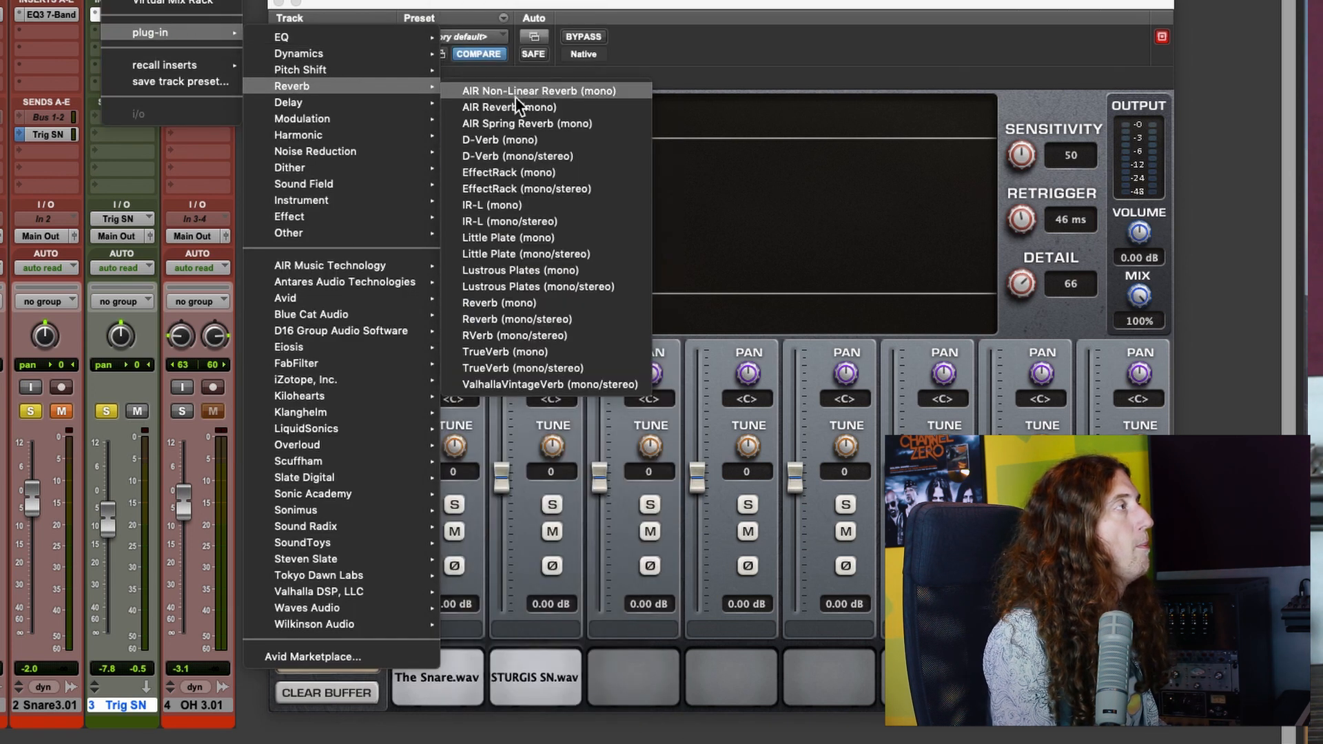
left_click(536, 155)
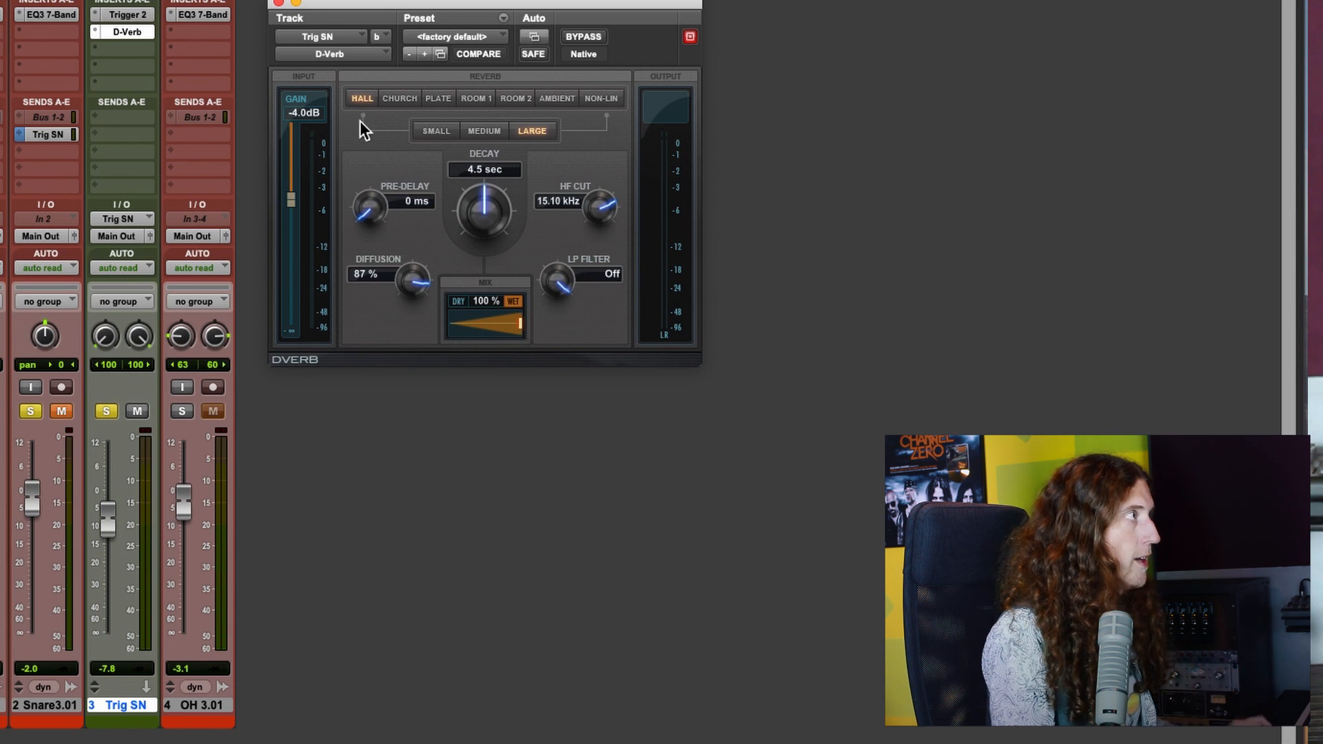
- Set D-Verb to the Room 1 algorithm with 0.0 dB input gain, 940 ms decay and a 13.47 kHz HF cut
left_click(470, 98)
left_click_drag(303, 193, 295, 189)
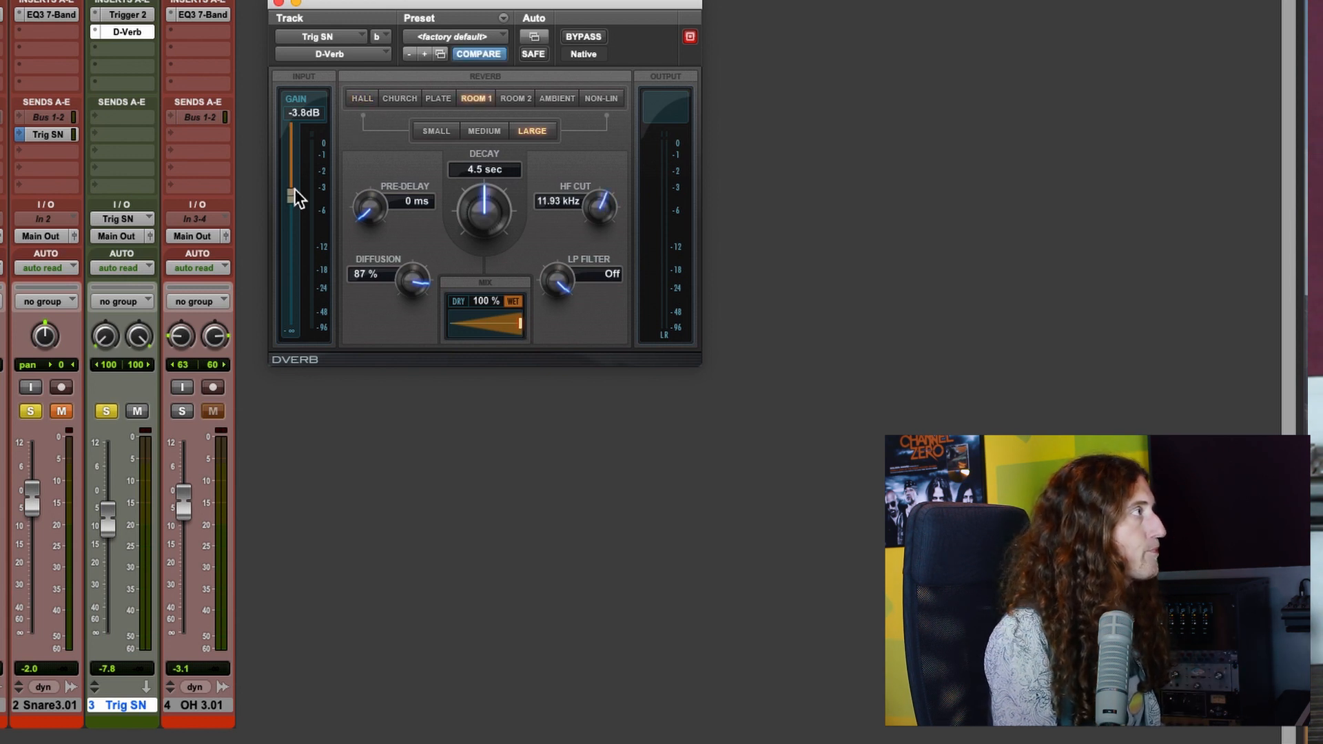
left_click_drag(468, 226, 462, 255)
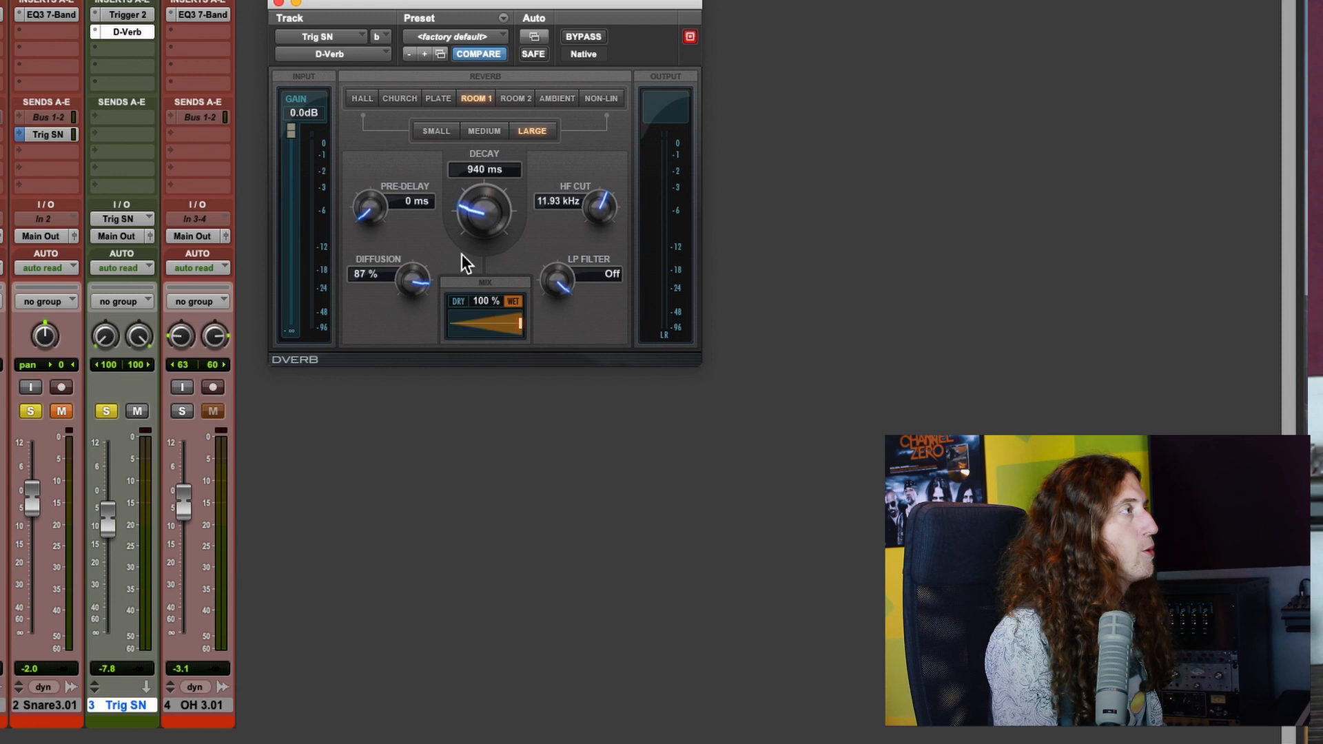
left_click_drag(594, 208, 595, 194)
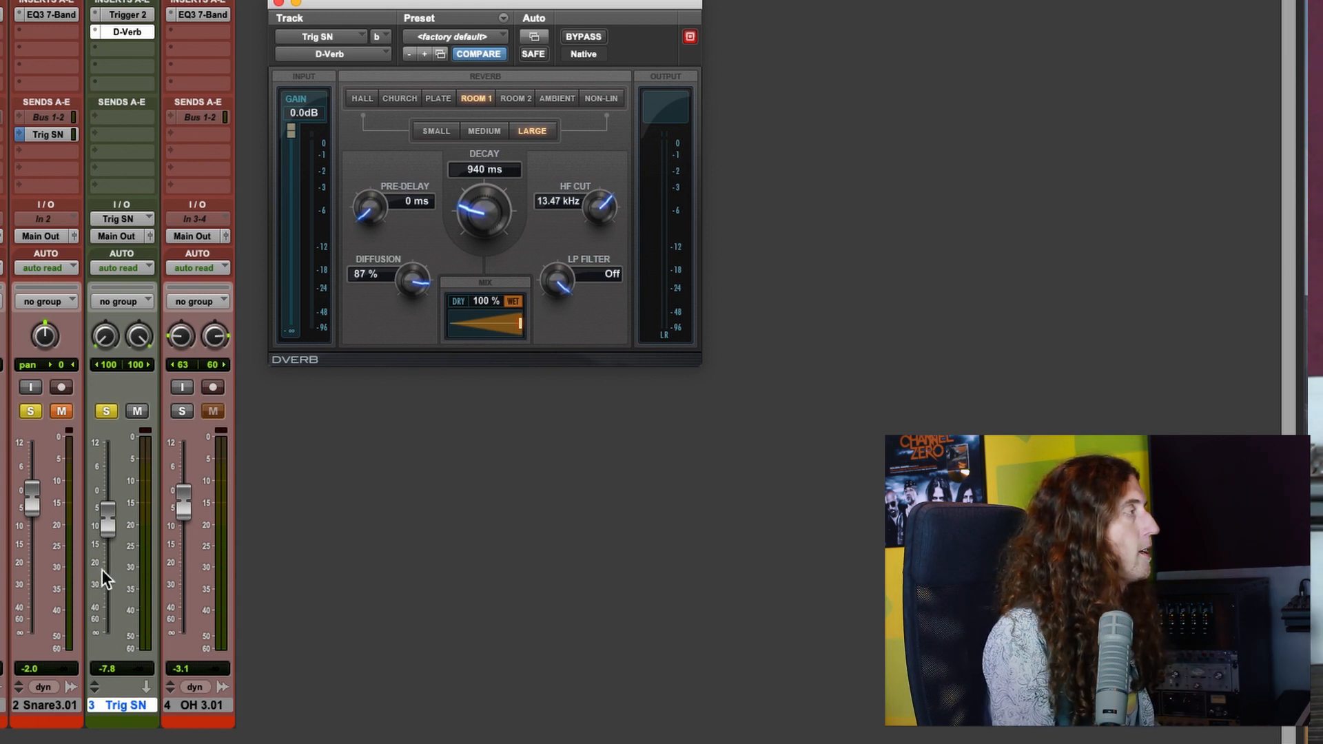
- Refine the reverb during playback to the Small room size, 380 ms decay and a 16.58 kHz HF cut
key("space")
left_click_drag(479, 219, 474, 240)
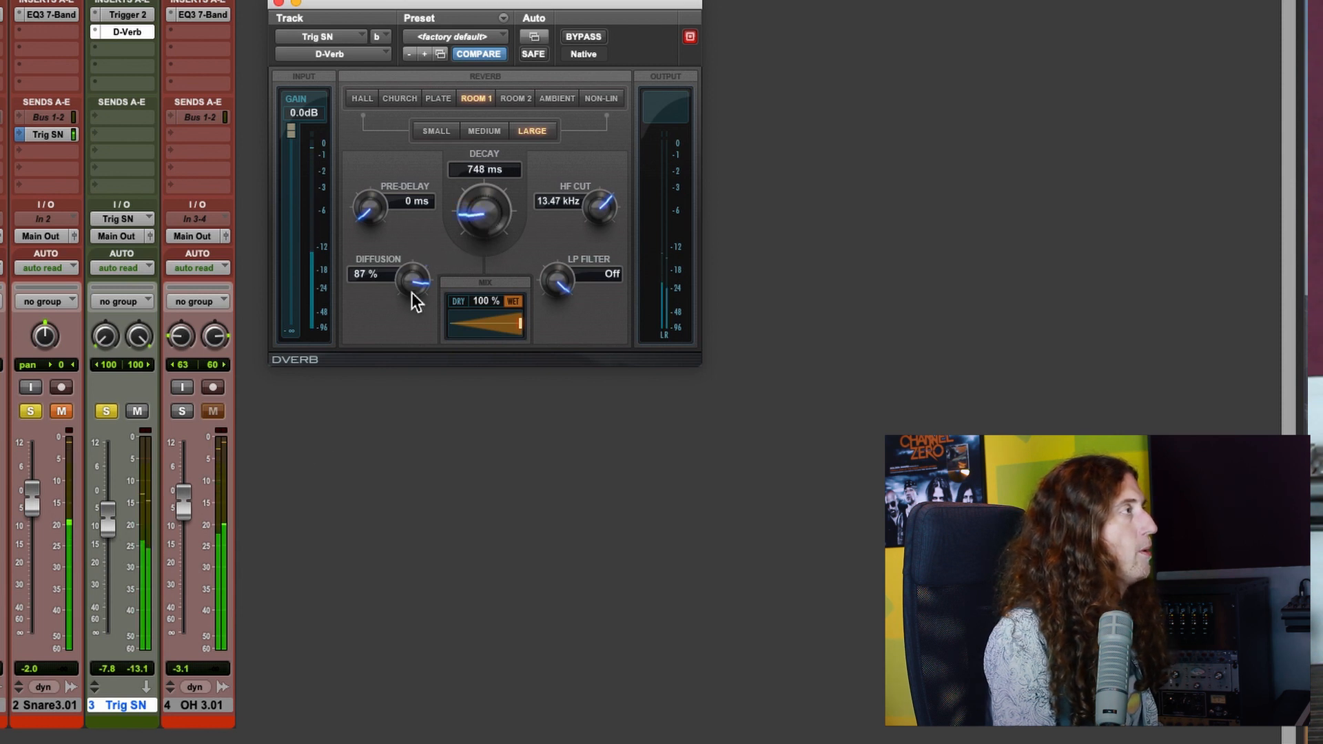
left_click_drag(594, 205, 594, 187)
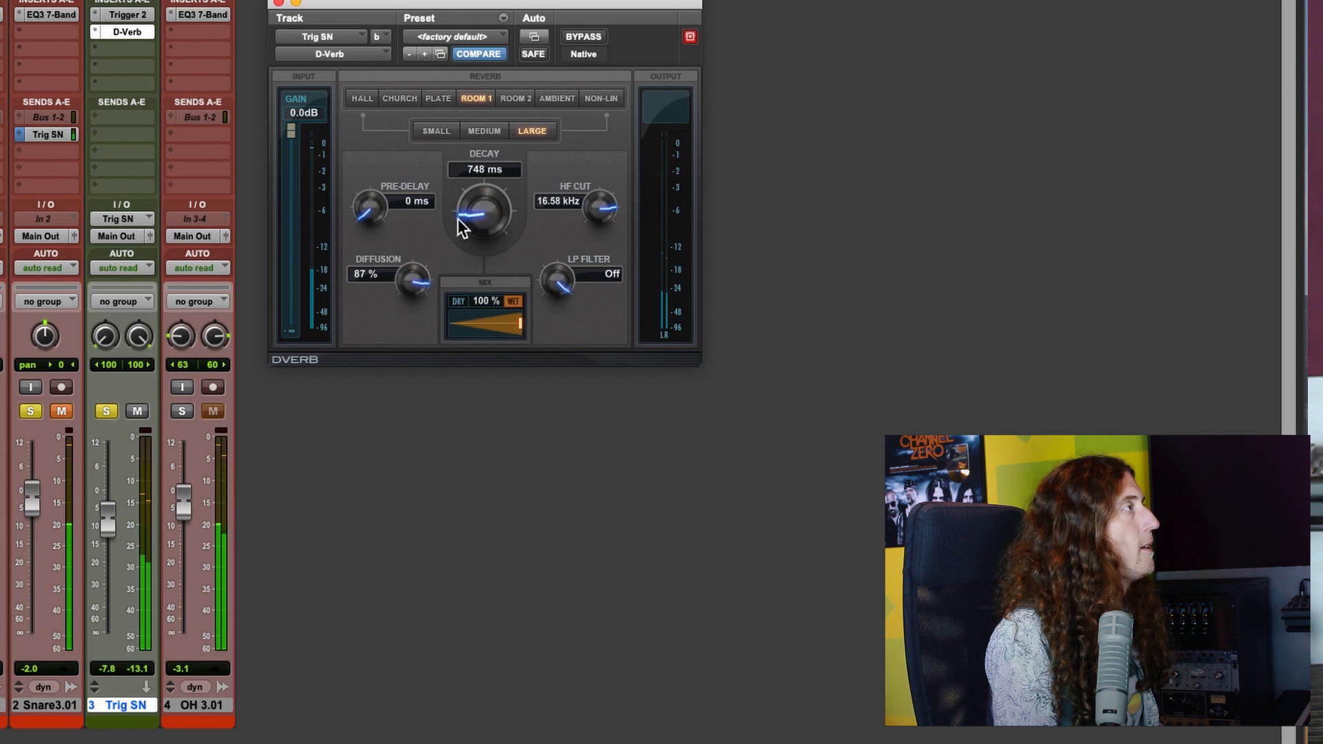
left_click(439, 133)
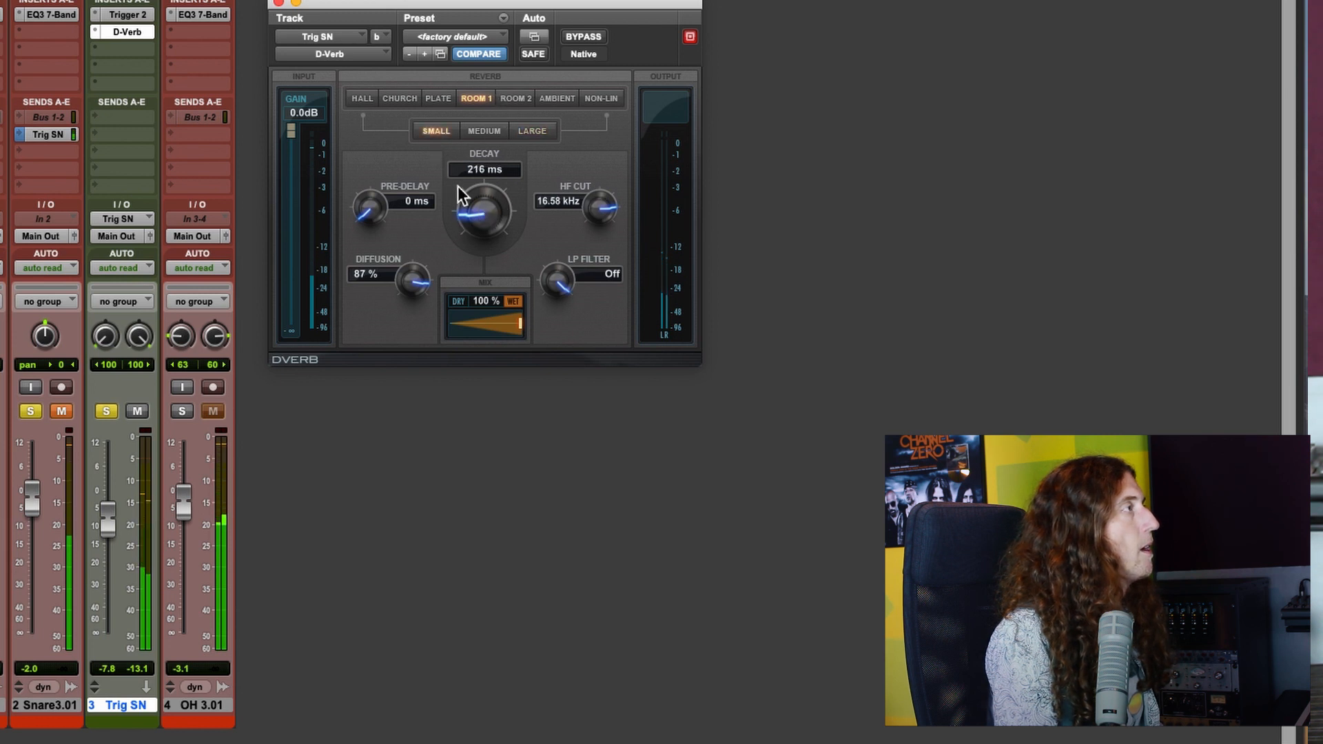
left_click_drag(478, 194, 487, 175)
- Lower the Trig SN fader to -10.7 dB and unmute the Snare 3.01 track to blend both
mouse_move(105, 519)
left_mouse_down()
mouse_move(110, 632)
mouse_move(109, 526)
left_mouse_up()
left_click(62, 411)
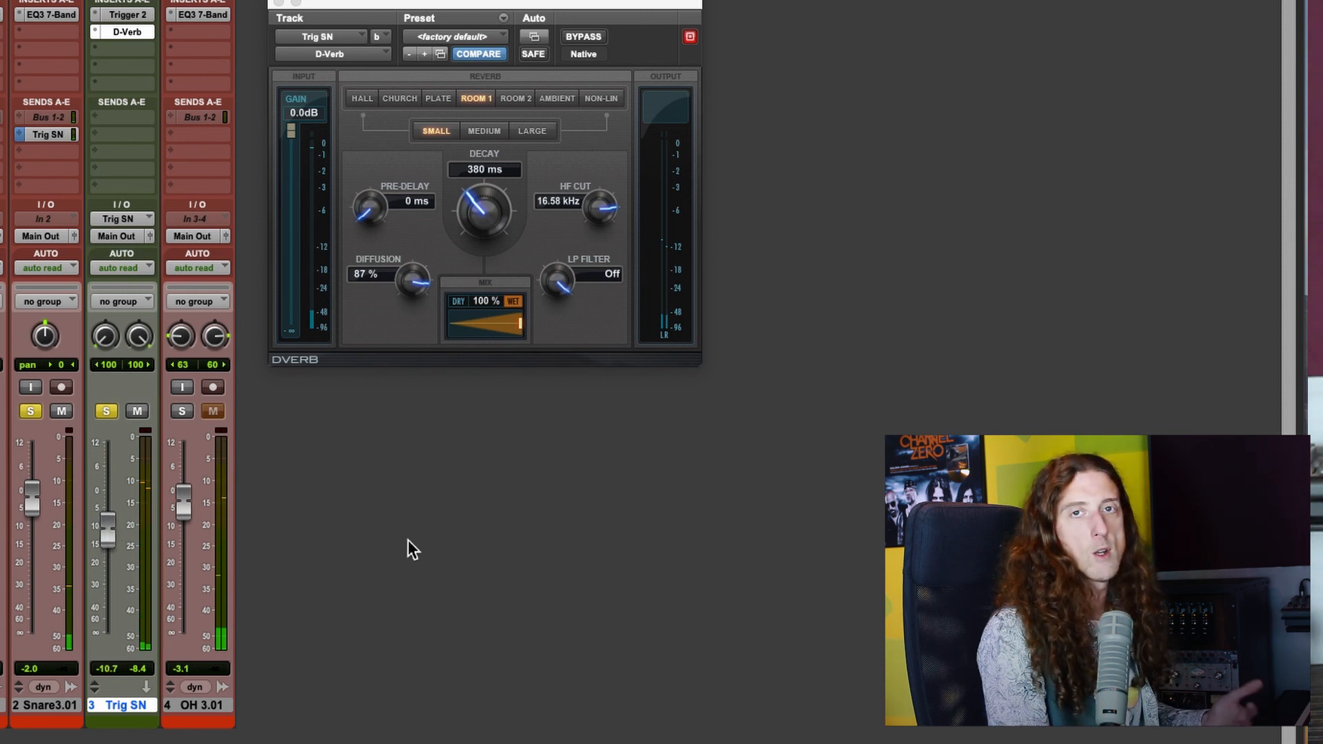